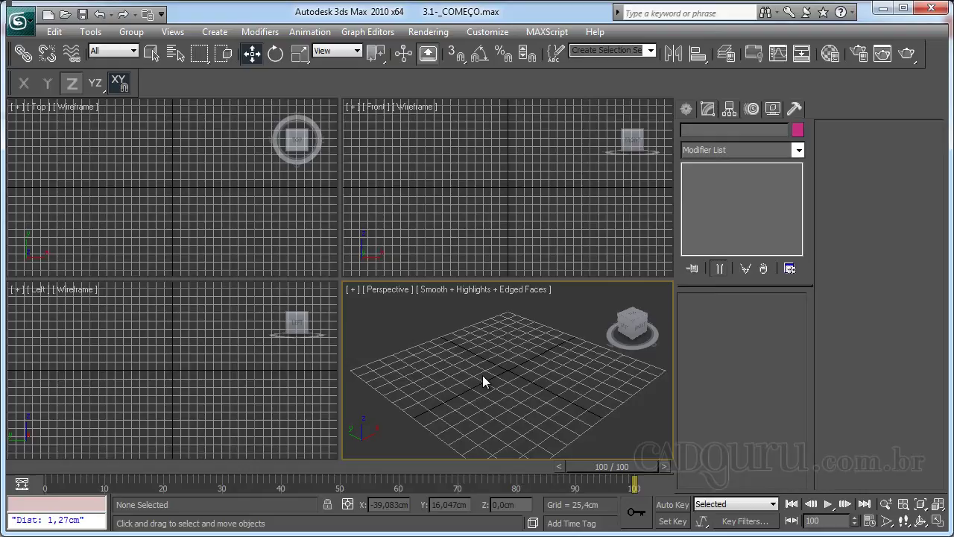
click(159, 196)
click(425, 187)
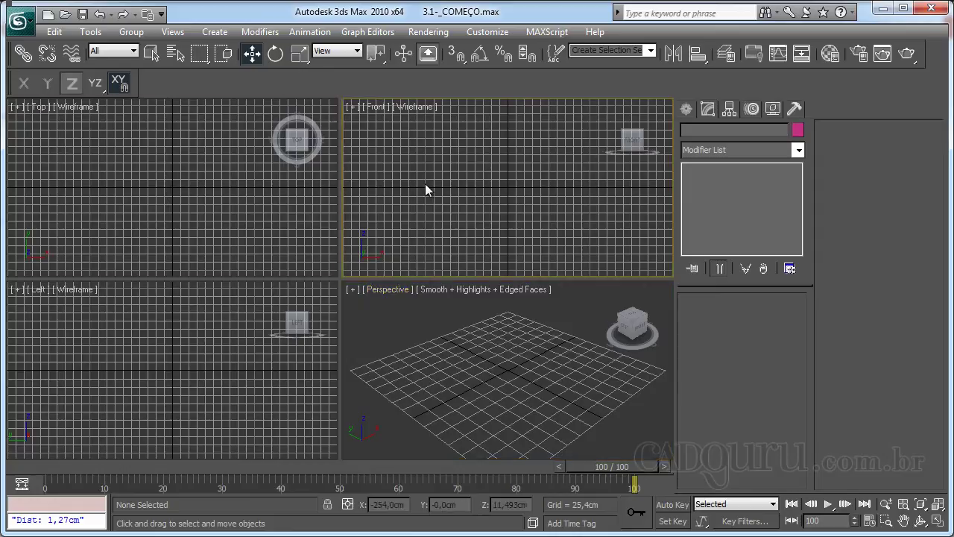
click(249, 326)
click(205, 231)
click(399, 331)
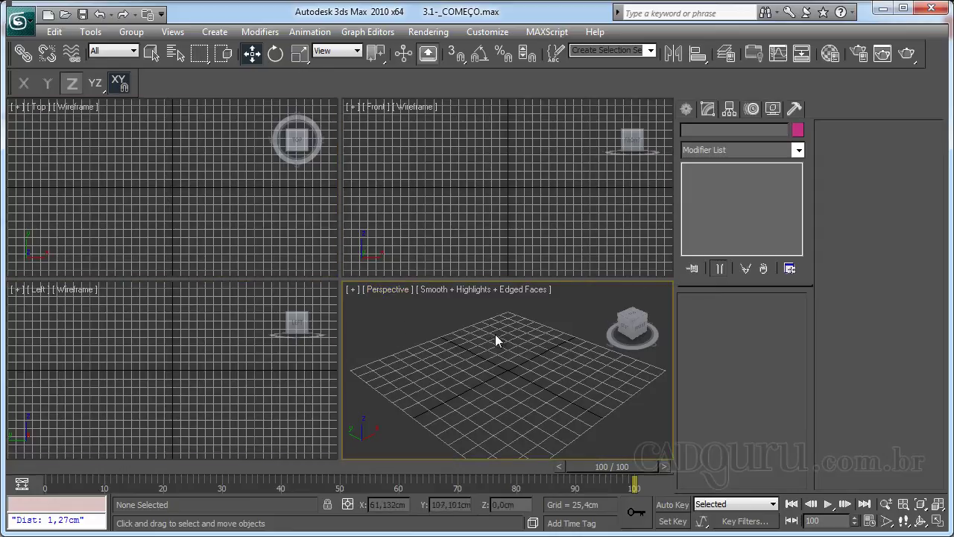
Create a standard primitive sphere with a radius of about 81 cm at the centre of the Perspective view's grid
click(685, 108)
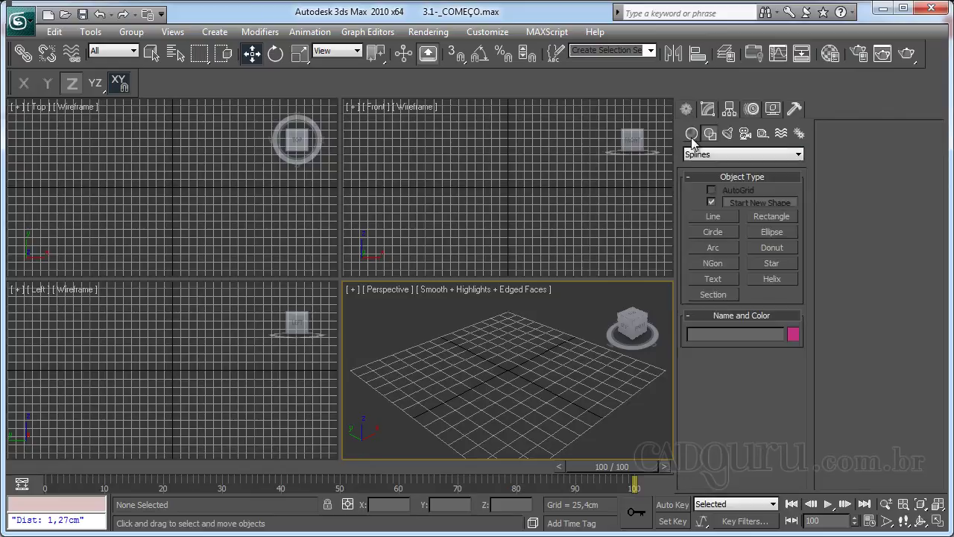
click(691, 133)
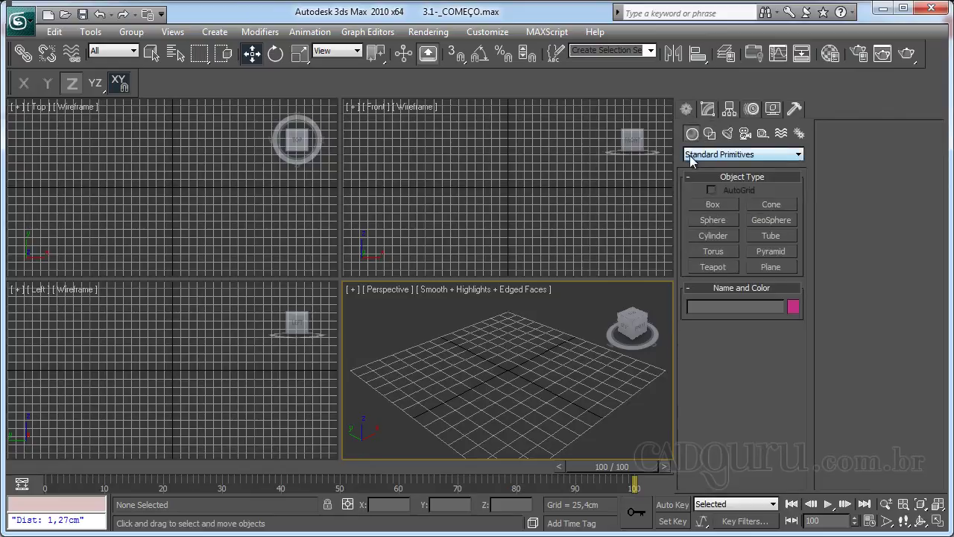
click(713, 220)
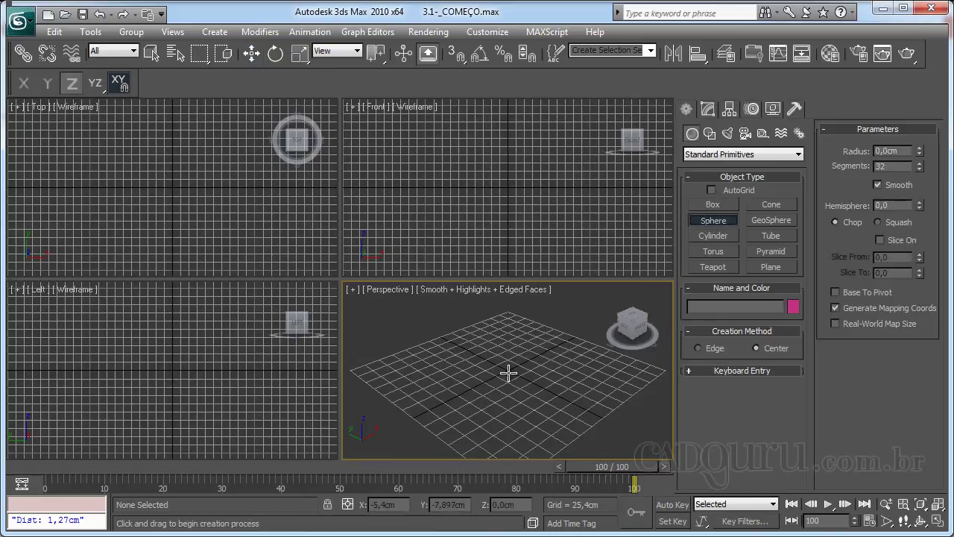
drag(506, 369, 547, 387)
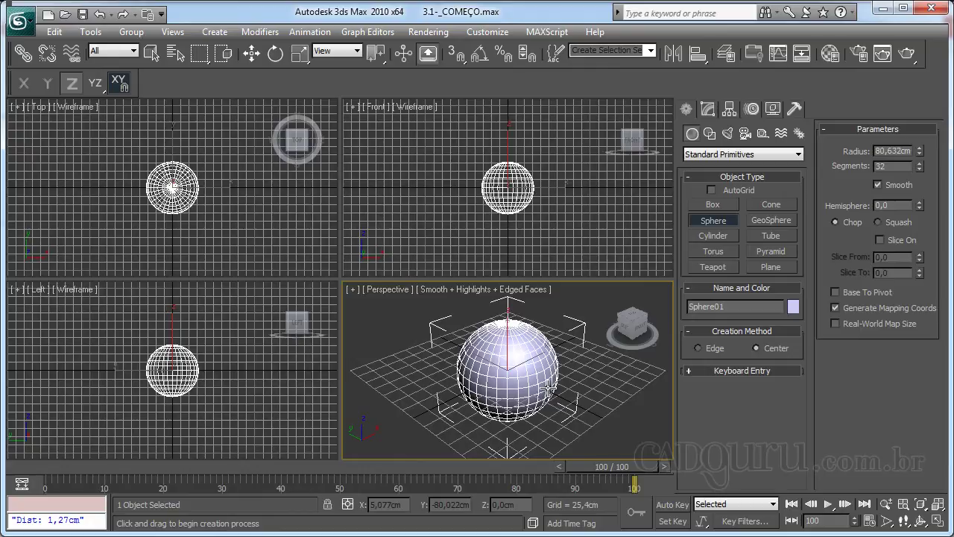
Create a box about 36 cm long, 49 cm wide and 33 cm high beside the sphere in the Perspective view
click(713, 205)
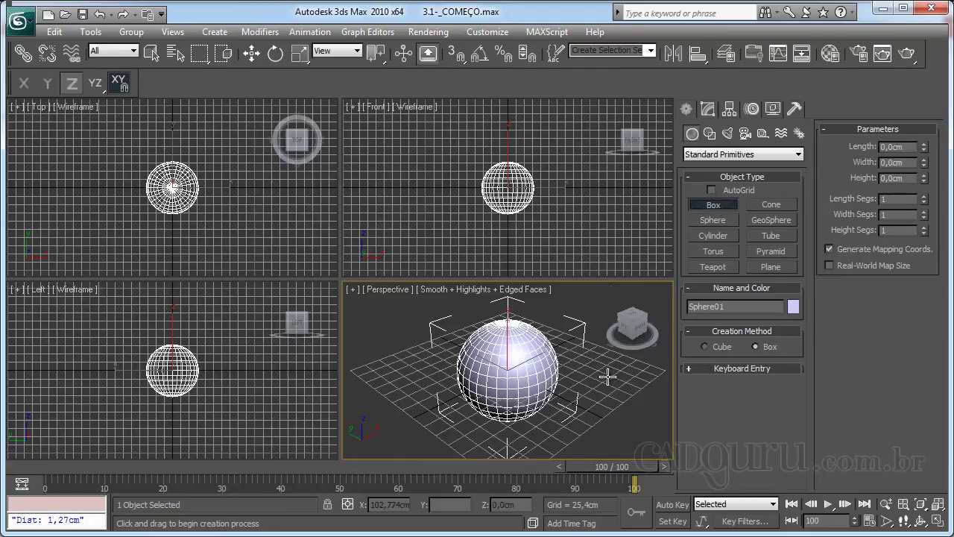
drag(605, 377, 641, 374)
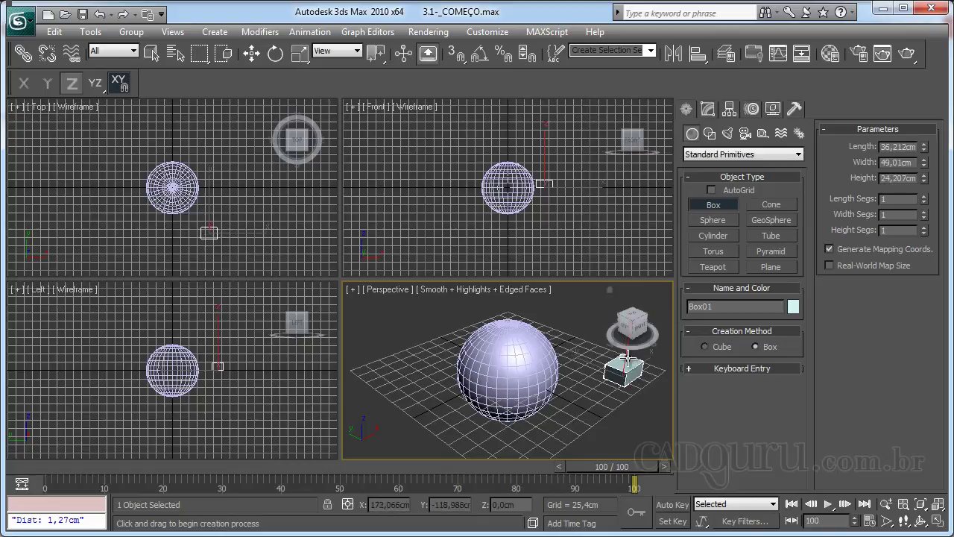
click(619, 369)
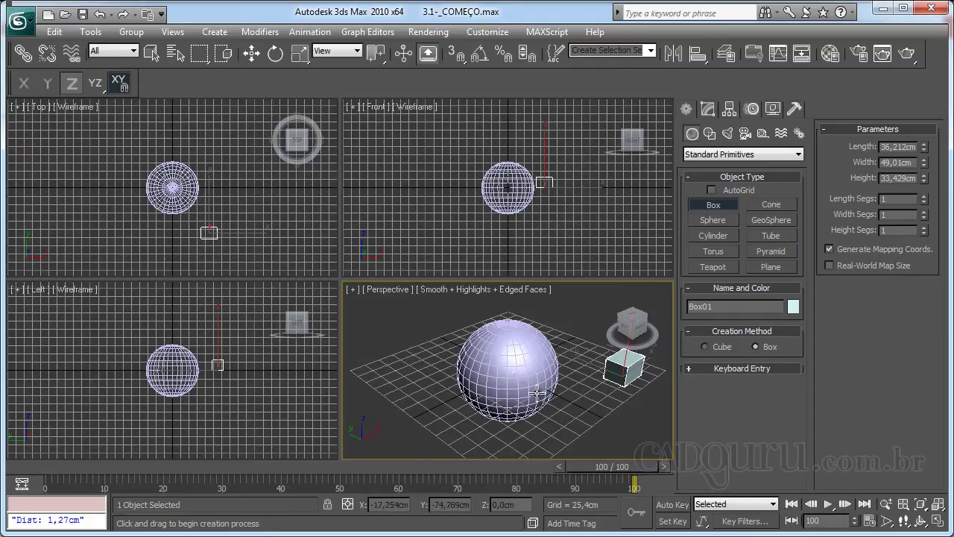
key(w)
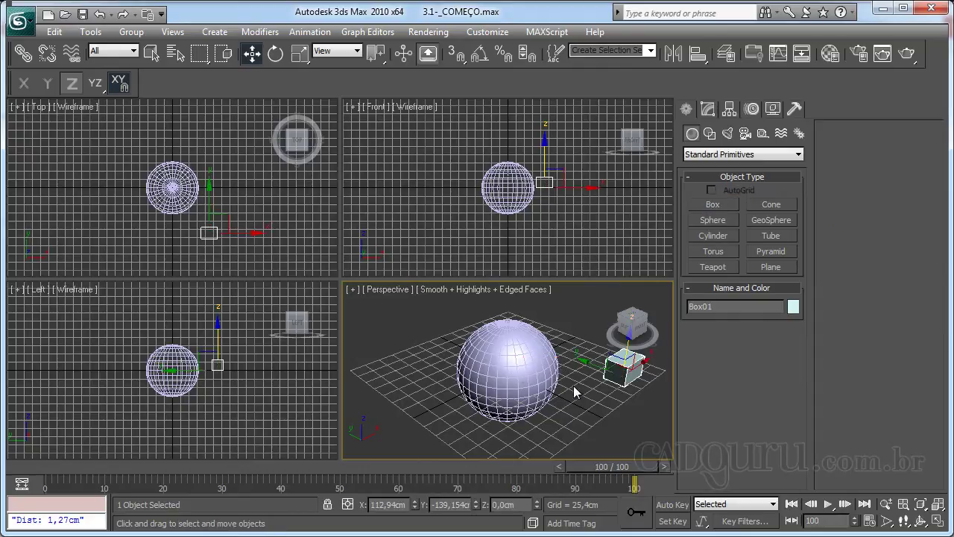
Convert the sphere to an Editable Poly
click(542, 379)
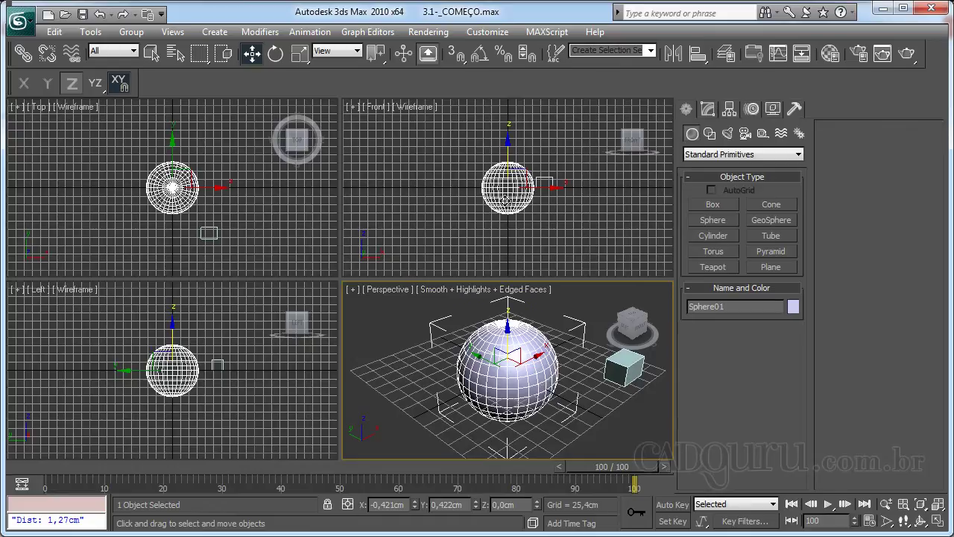
right_click(511, 331)
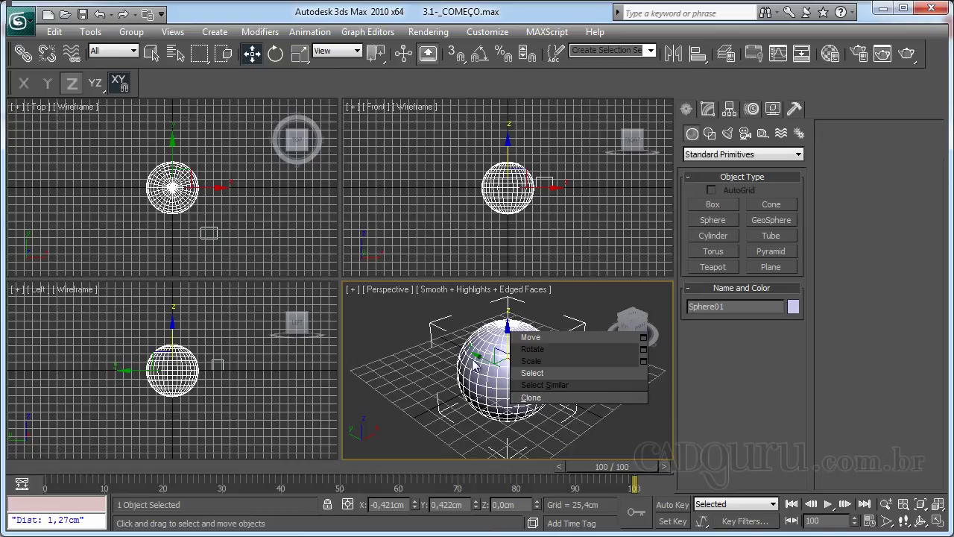
click(474, 363)
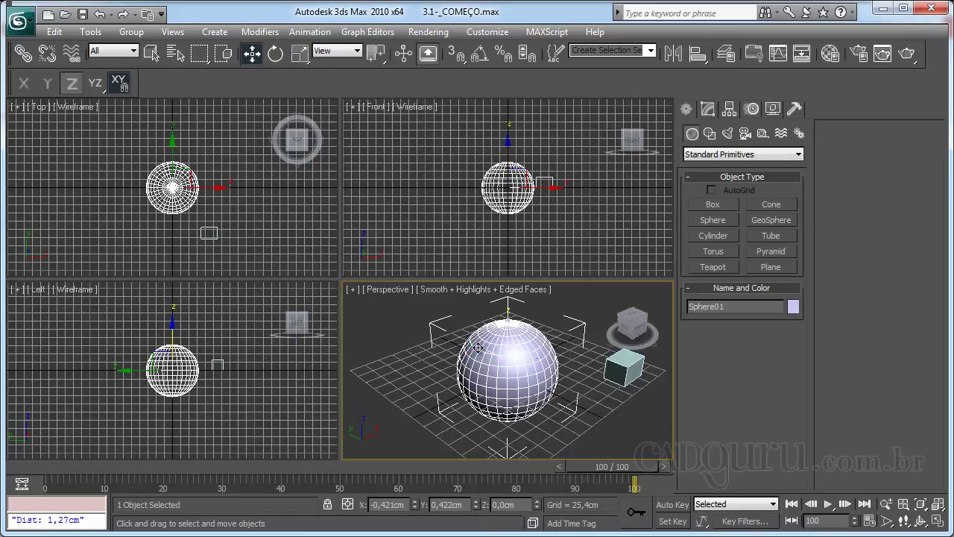
right_click(518, 341)
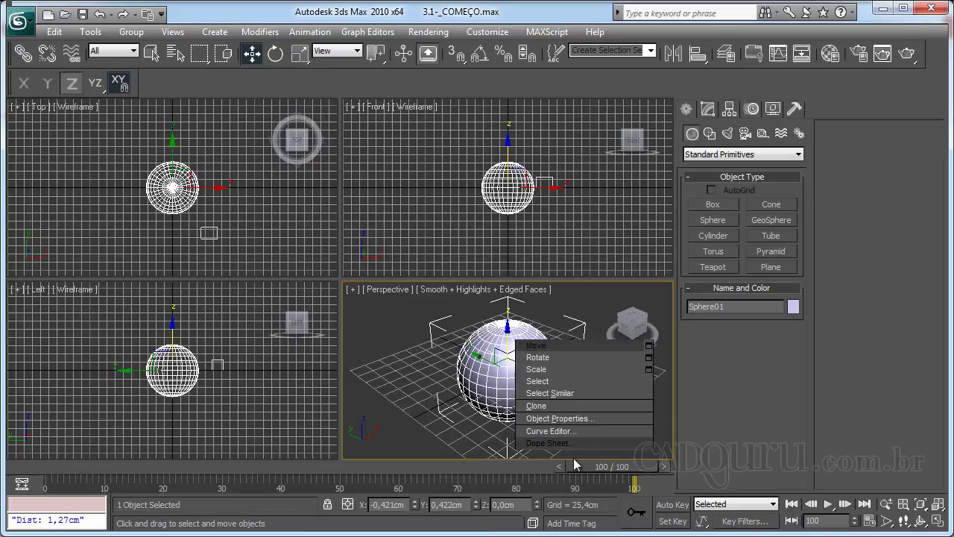
mouse_move(577, 468)
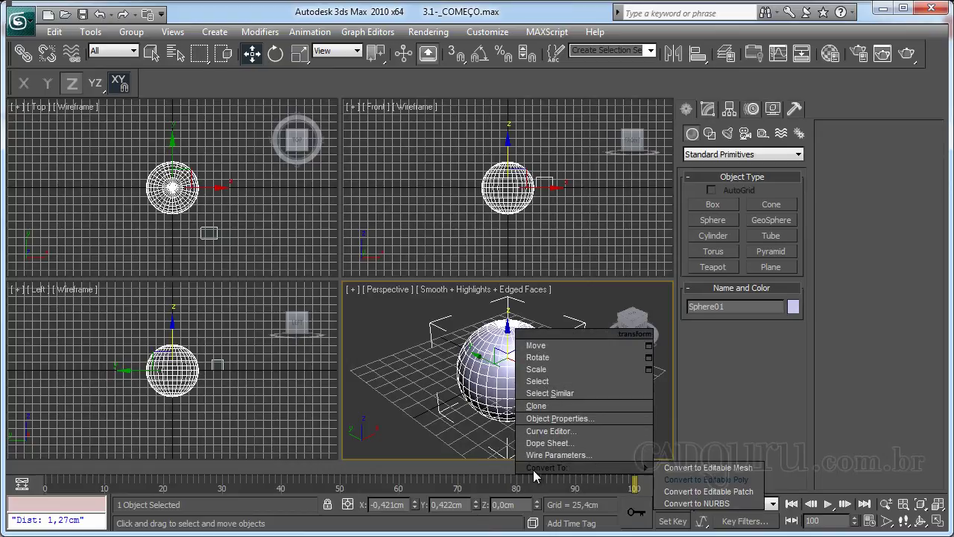
click(733, 478)
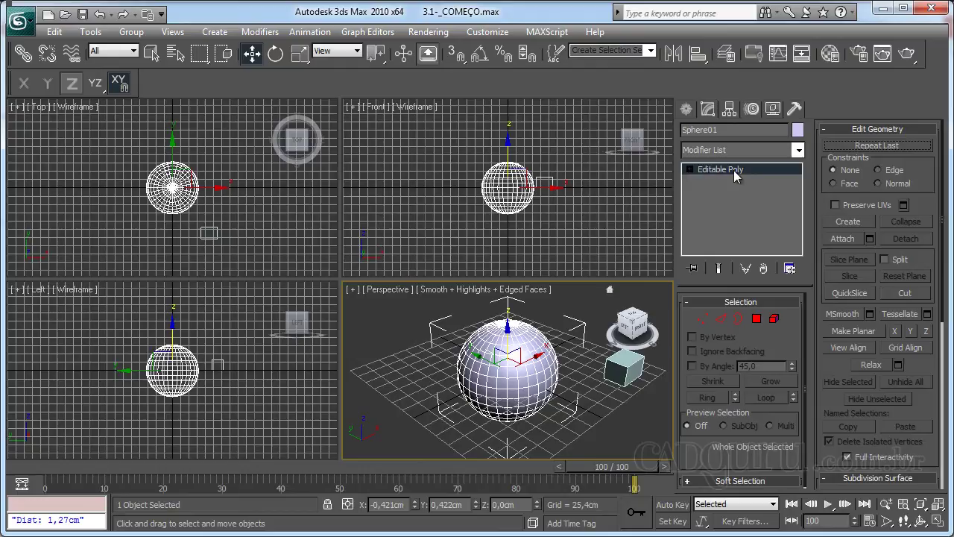
key(ctrl+z)
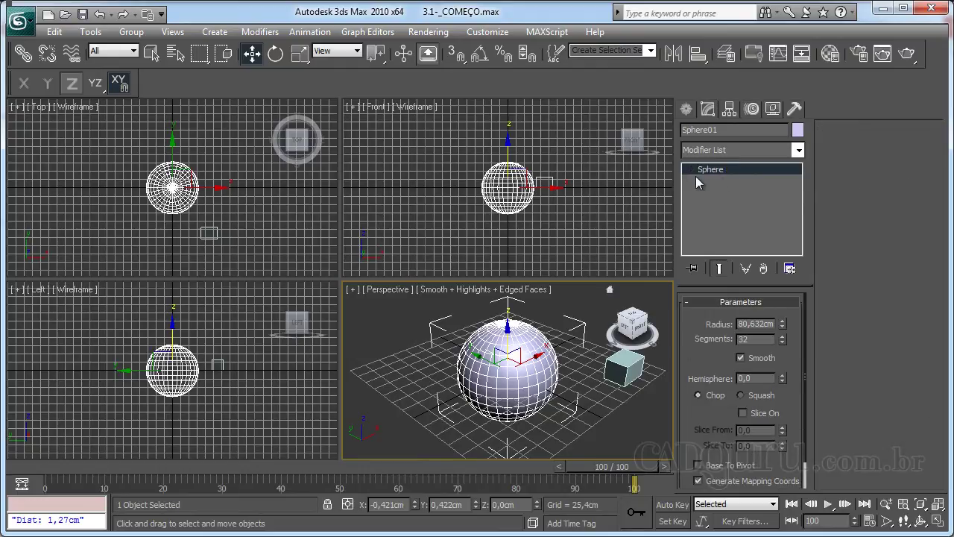
click(123, 14)
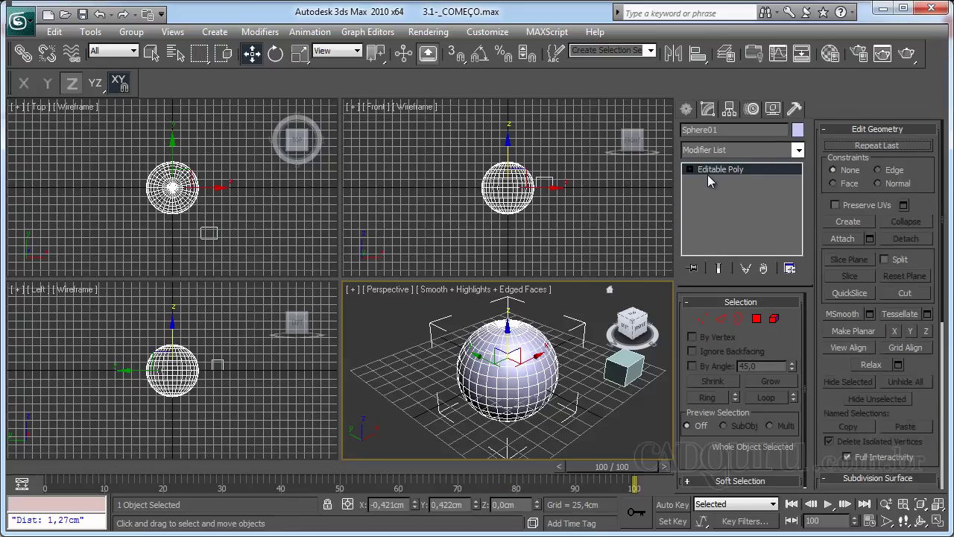
Enter the Vertex sub-object level of the sphere and maximize the Perspective viewport
click(689, 170)
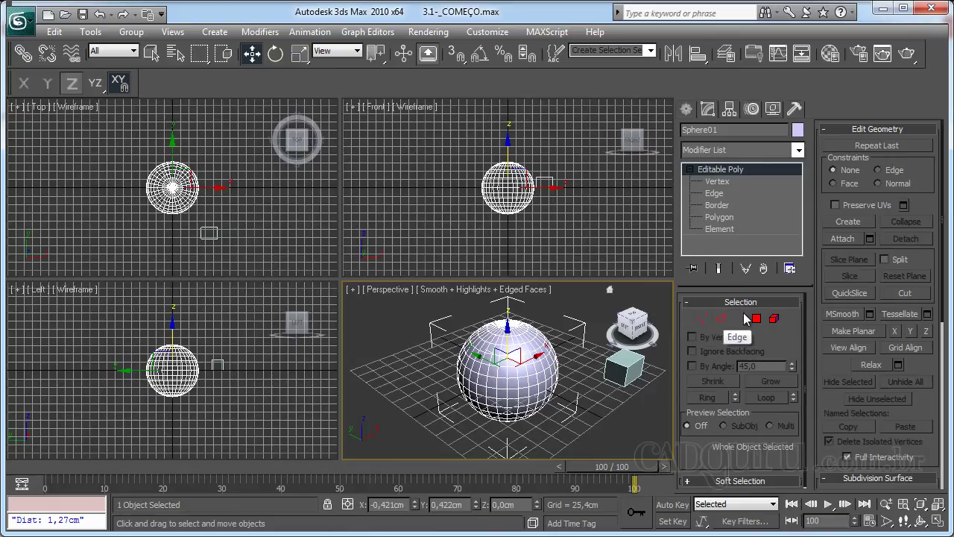
click(704, 319)
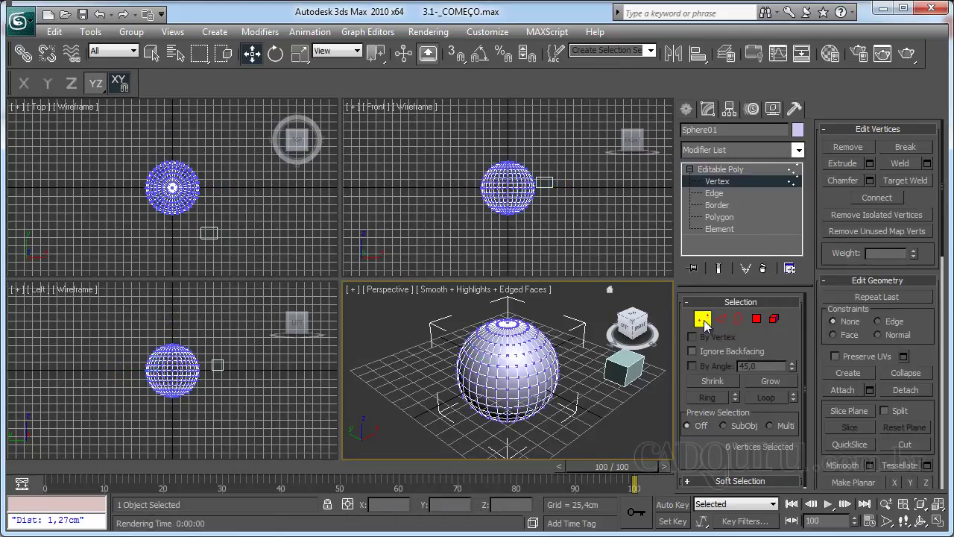
key(alt+w)
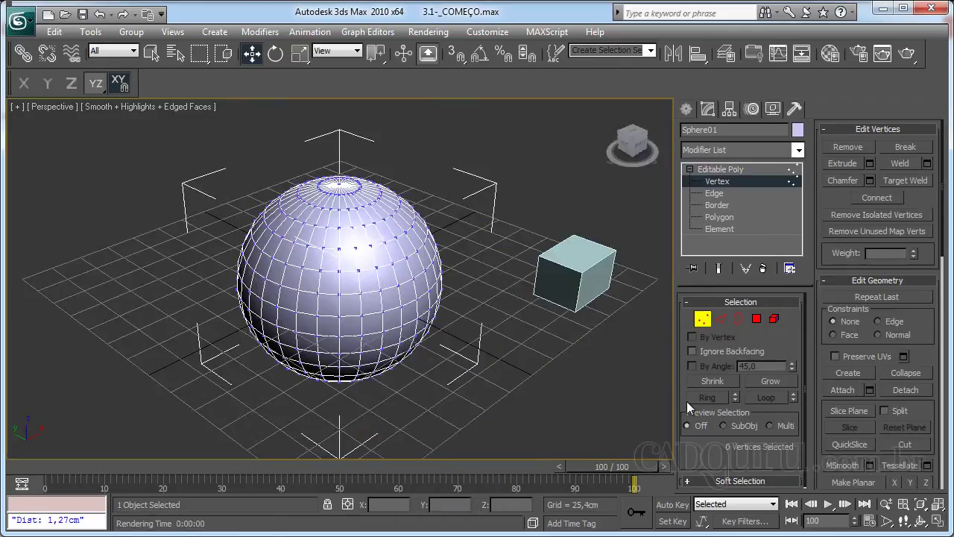
scroll(373, 283, up, 4)
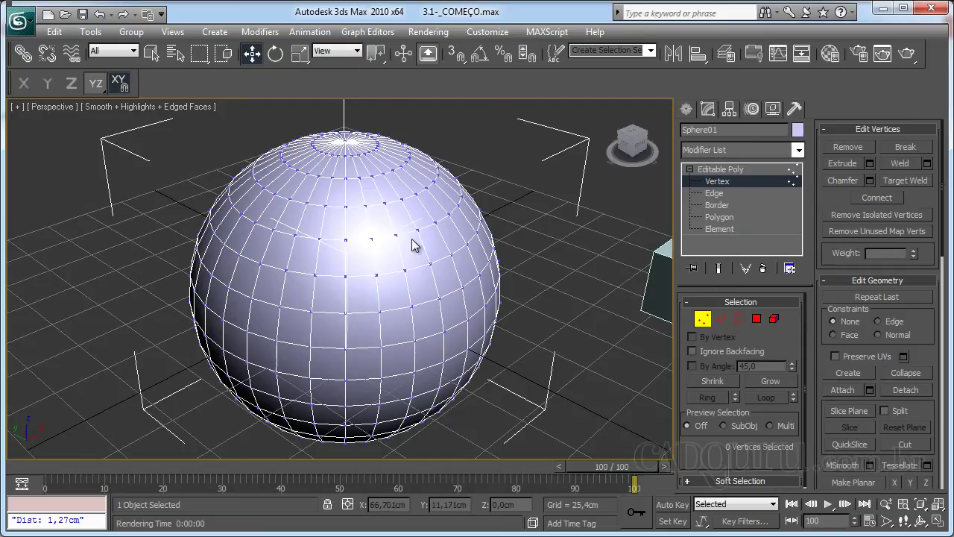
Select single vertices on the sphere's front and grow the last vertex selection repeatedly
click(405, 271)
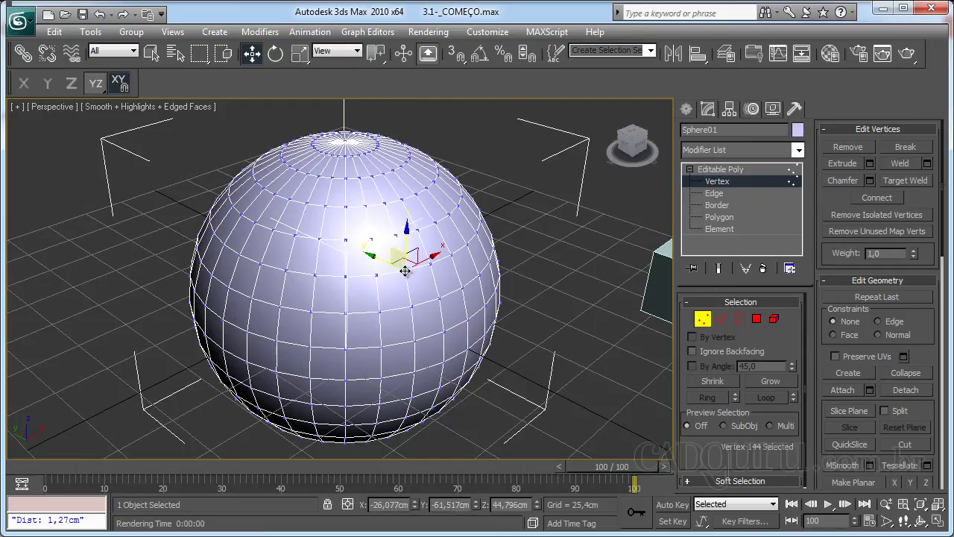
click(413, 302)
click(379, 310)
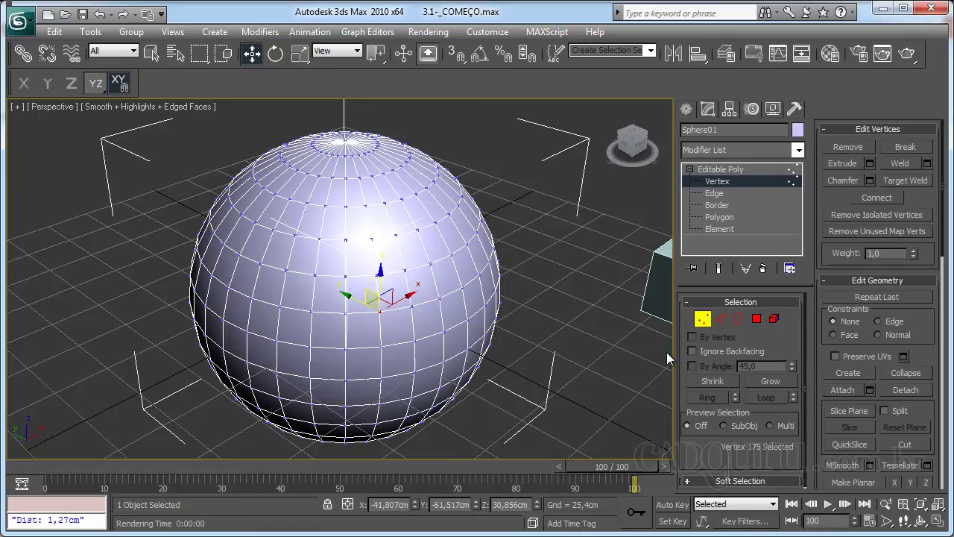
click(760, 381)
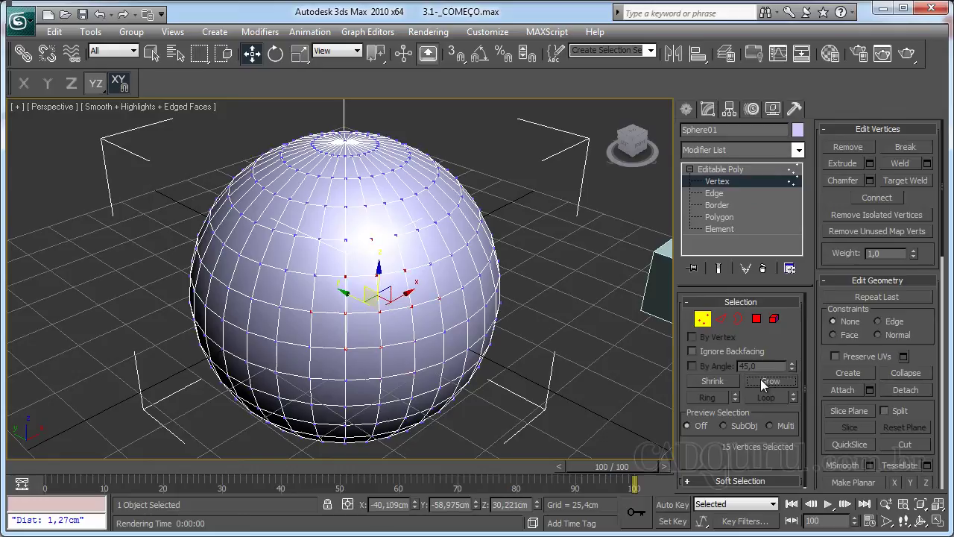
click(760, 380)
click(760, 380)
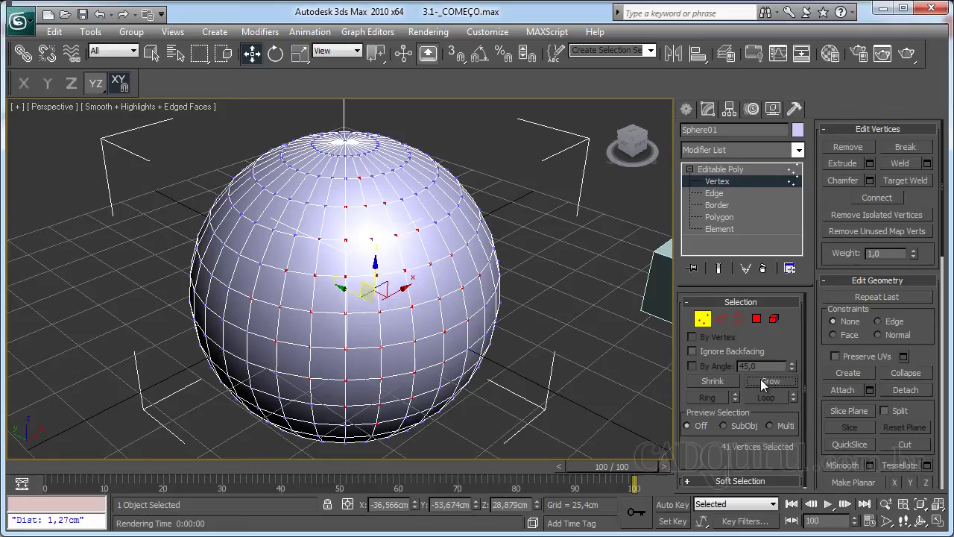
click(760, 380)
Shrink the grown vertex selection until no vertices remain selected
click(727, 382)
click(726, 382)
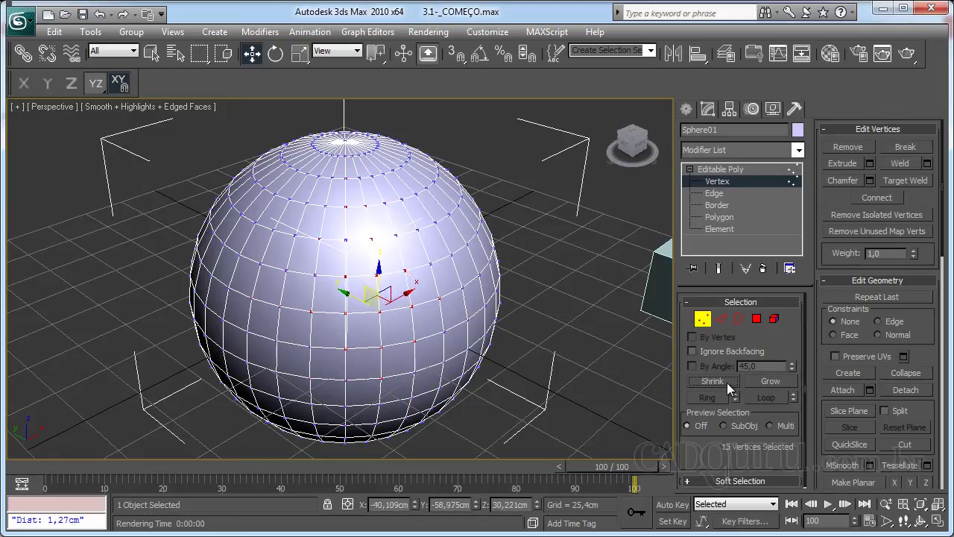
click(727, 383)
click(727, 382)
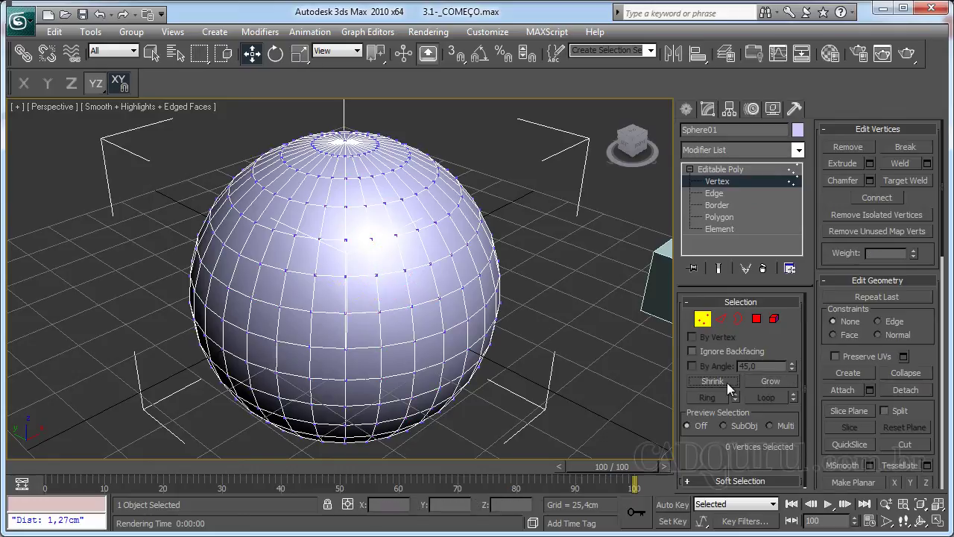
Turn on Soft Selection for one vertex on the sphere's front and paint the soft selection across the front in a horizontal band
click(411, 306)
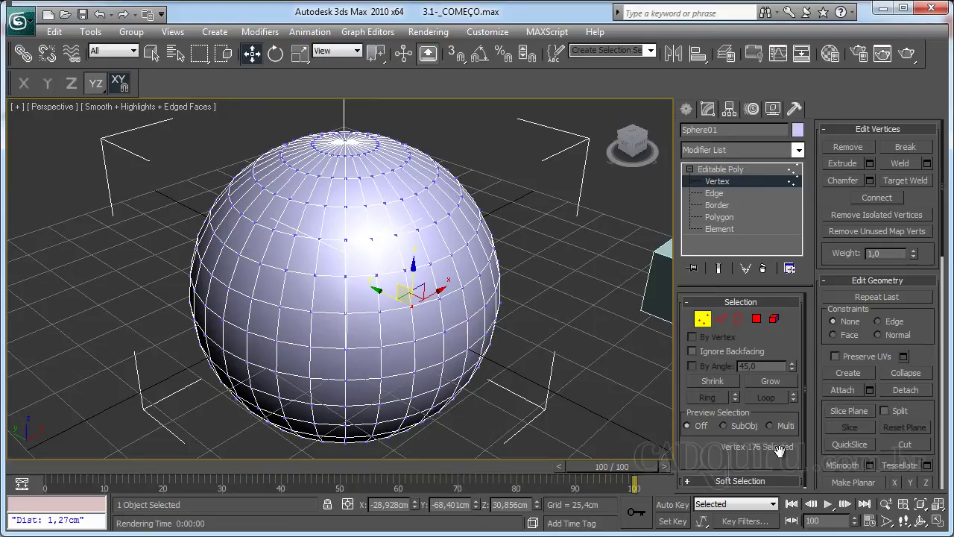
click(693, 480)
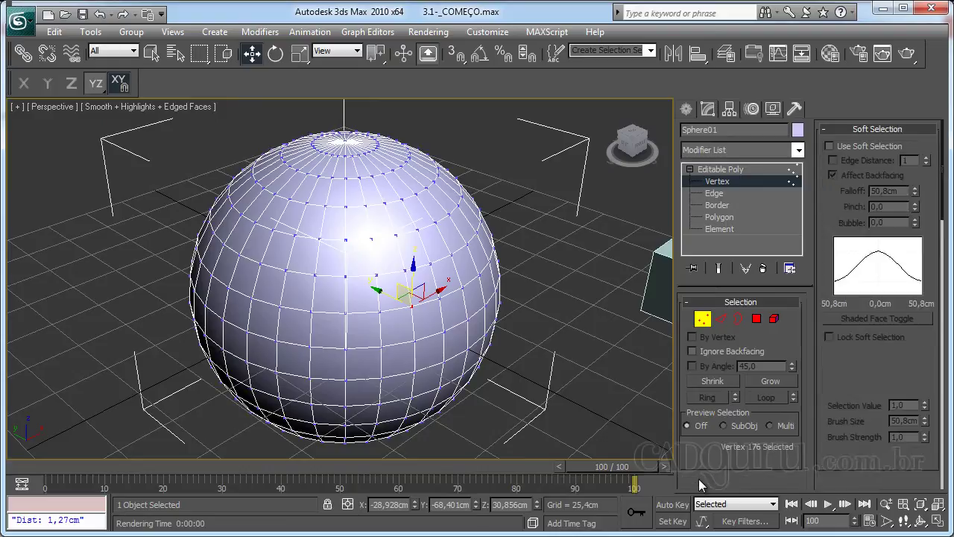
click(830, 145)
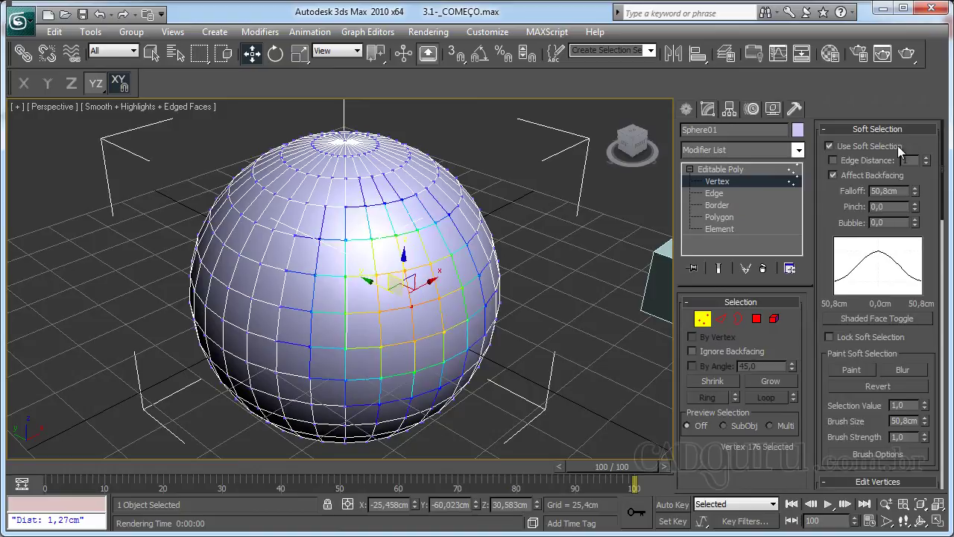
click(859, 370)
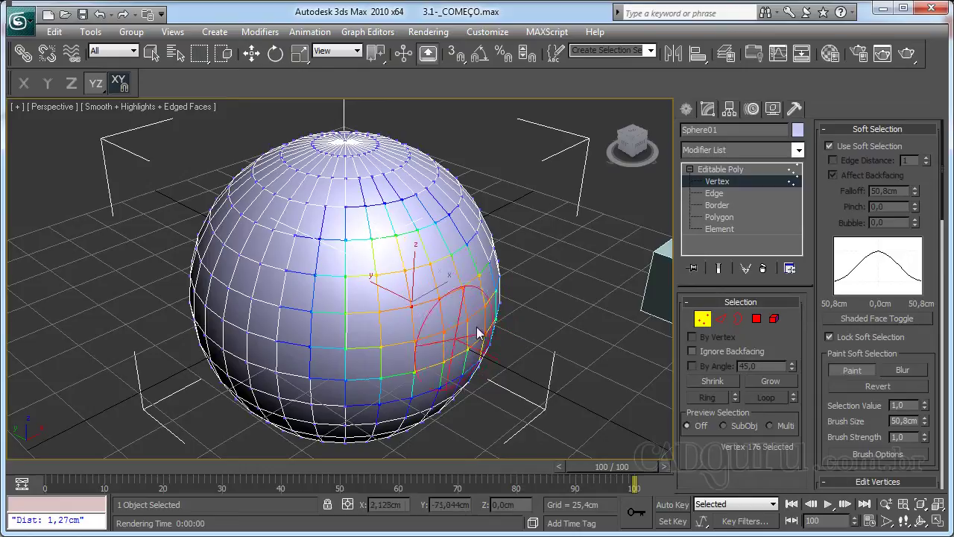
mouse_move(478, 333)
mouse_down()
mouse_move(430, 307)
mouse_move(427, 289)
mouse_move(428, 317)
mouse_move(359, 314)
mouse_move(344, 341)
mouse_move(300, 302)
mouse_move(327, 337)
mouse_move(322, 303)
mouse_move(285, 309)
mouse_up()
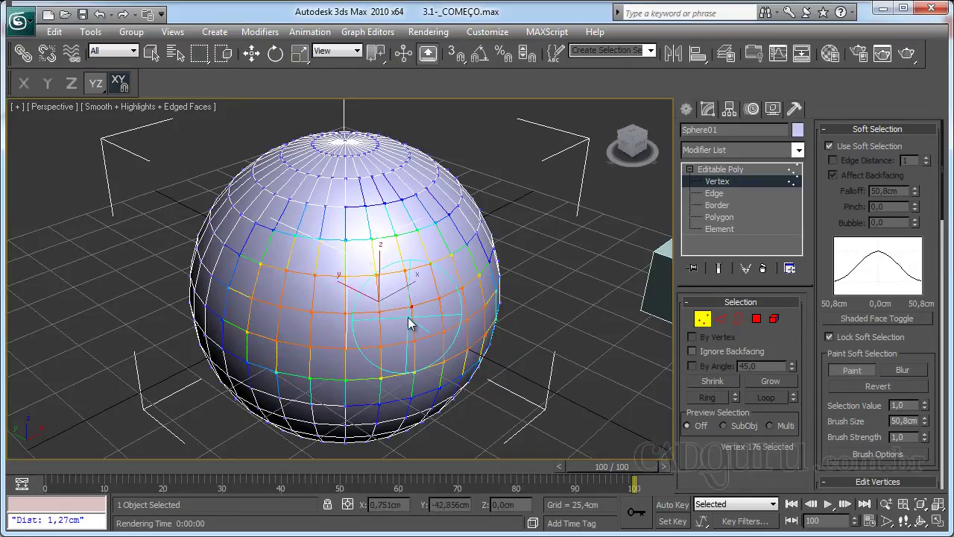
Move the painted soft-selected vertices slightly on the sphere's front and undo the last shift along the X axis
key(w)
mouse_move(345, 284)
mouse_down()
mouse_move(365, 292)
mouse_move(410, 286)
mouse_up()
key(ctrl+z)
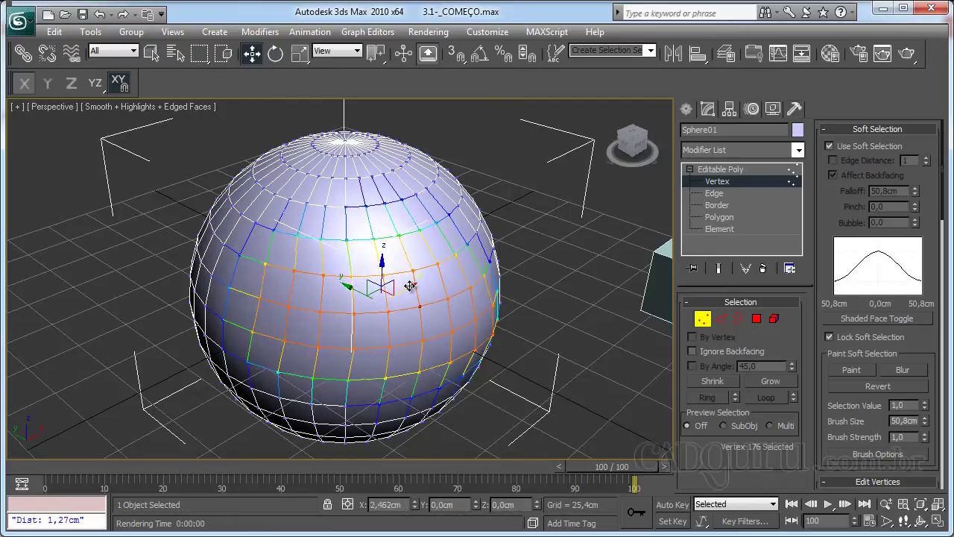
right_click(410, 285)
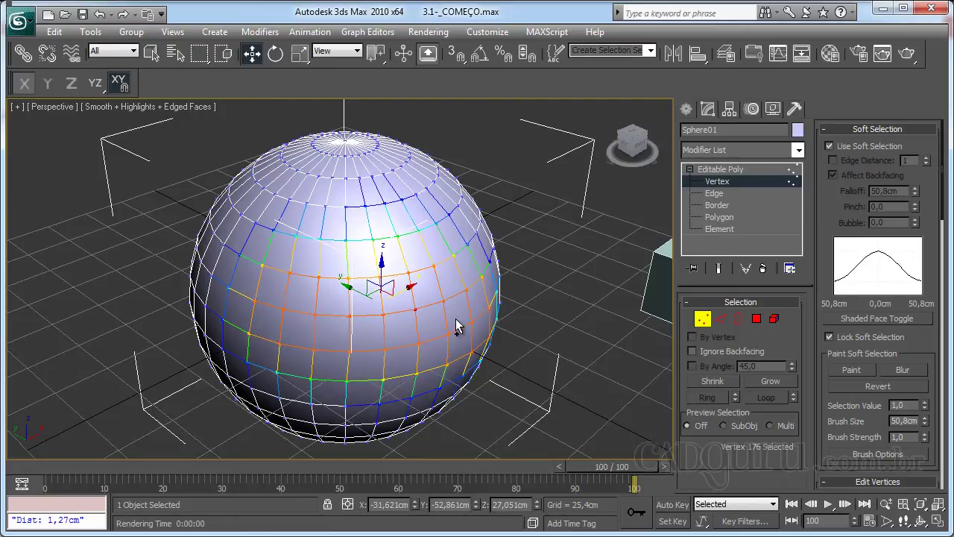
Undo the last move of the soft-selected vertices and turn off Soft Selection
key(ctrl+z)
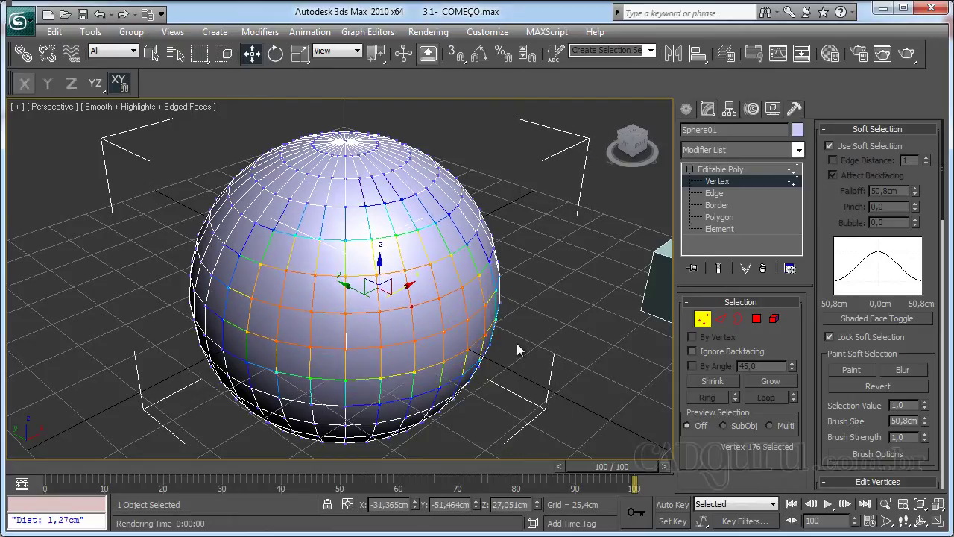
click(830, 146)
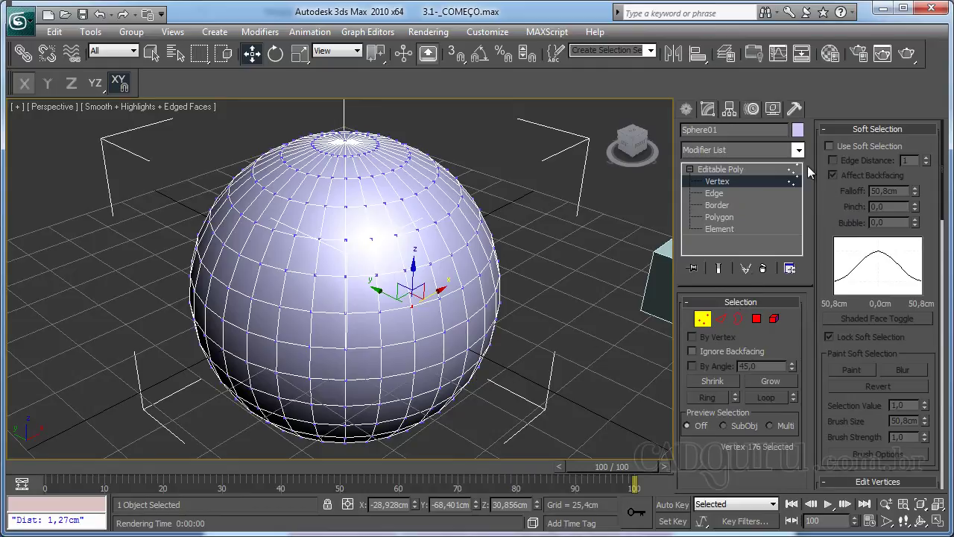
click(840, 127)
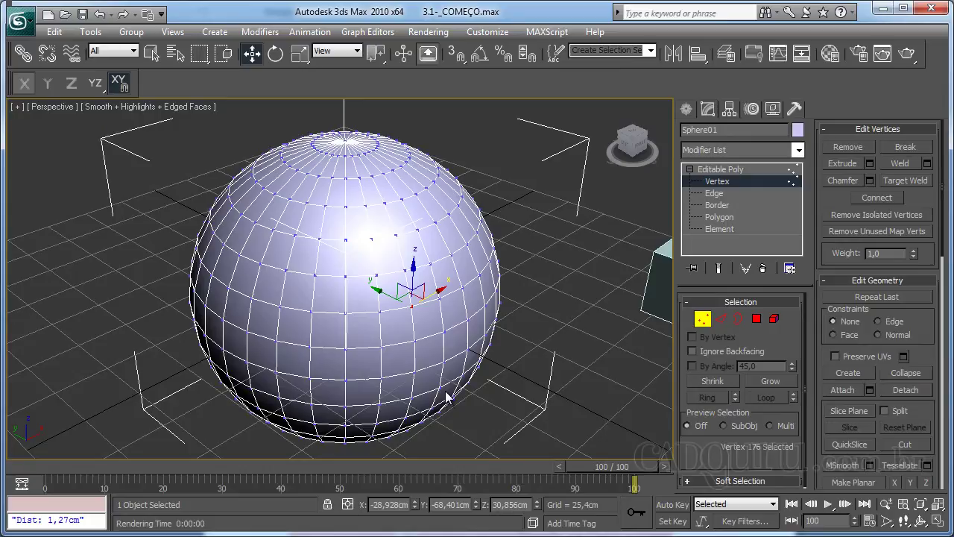
Select a single vertex on the sphere's front, remove it, and undo the removal
ctrl+click(411, 344)
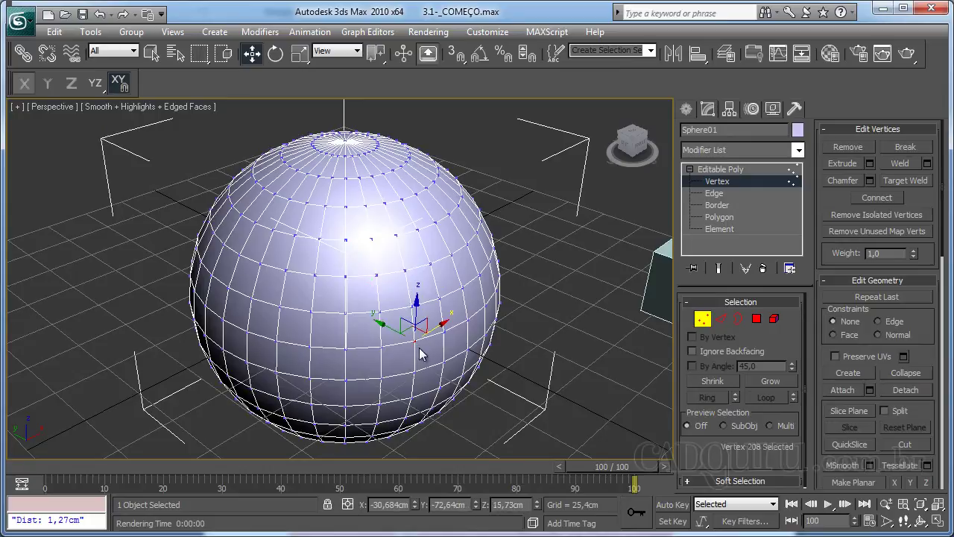
scroll(414, 351, up, 5)
scroll(417, 352, down, 2)
scroll(409, 354, up, 1)
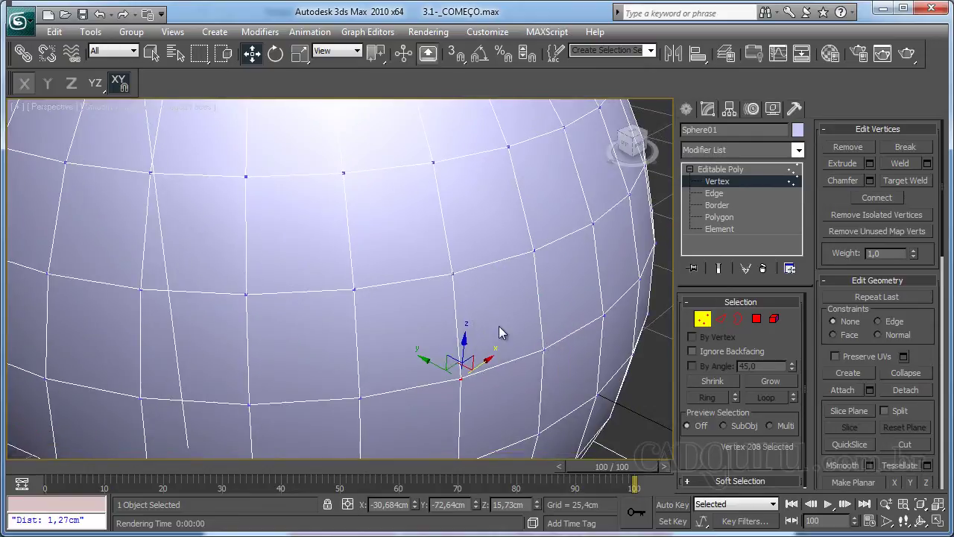
click(835, 149)
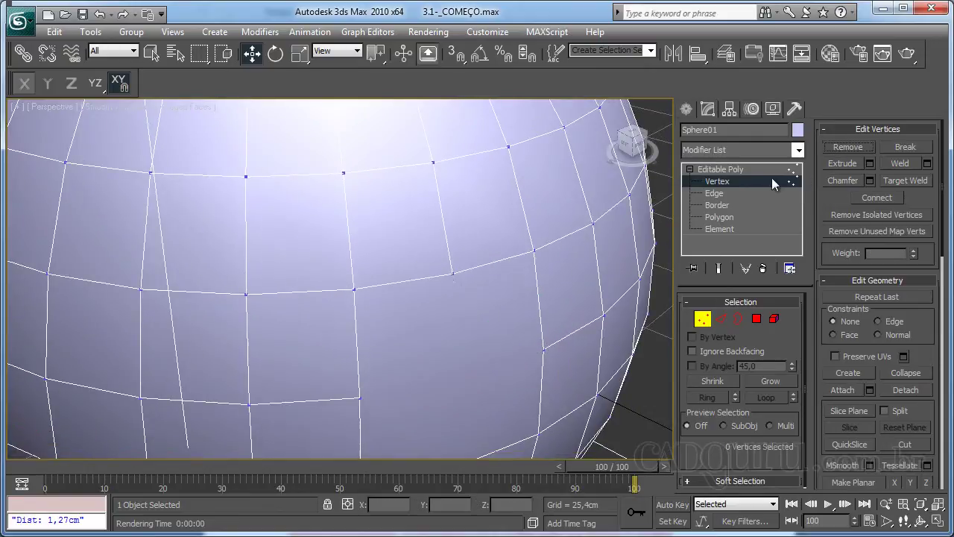
middle_drag(485, 405, 466, 378)
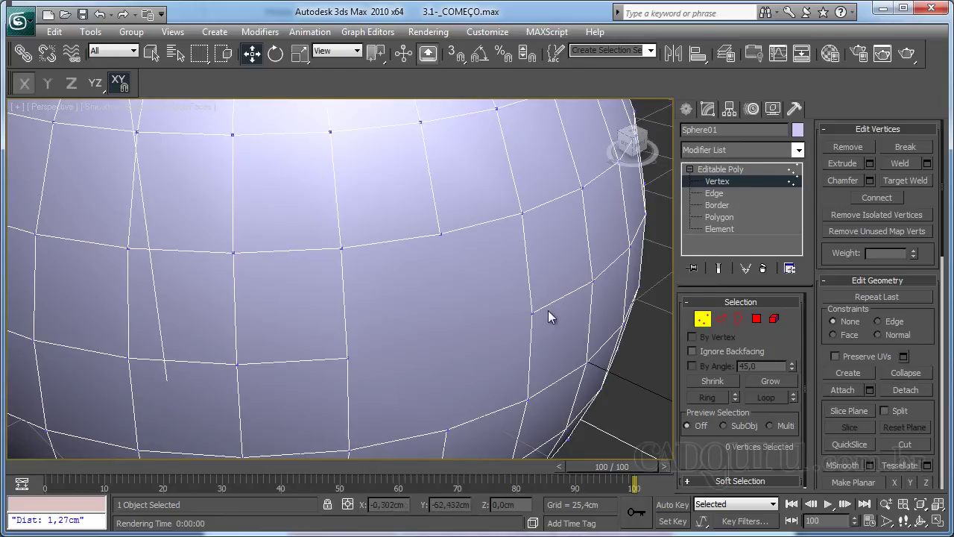
click(101, 15)
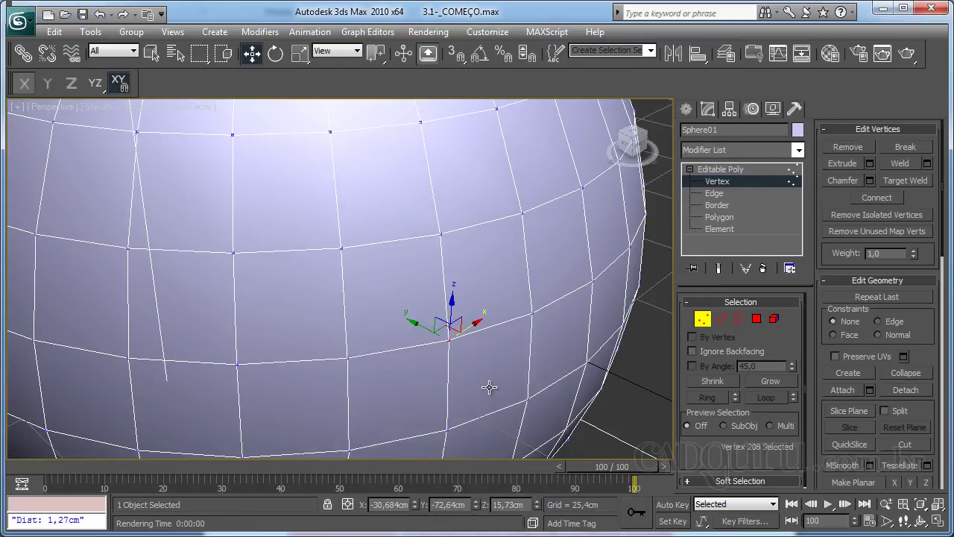
Try extruding the selected vertex with a height of 16,764 cm and a base width of 8,153 cm, and cancel it
click(870, 164)
drag(521, 222, 400, 143)
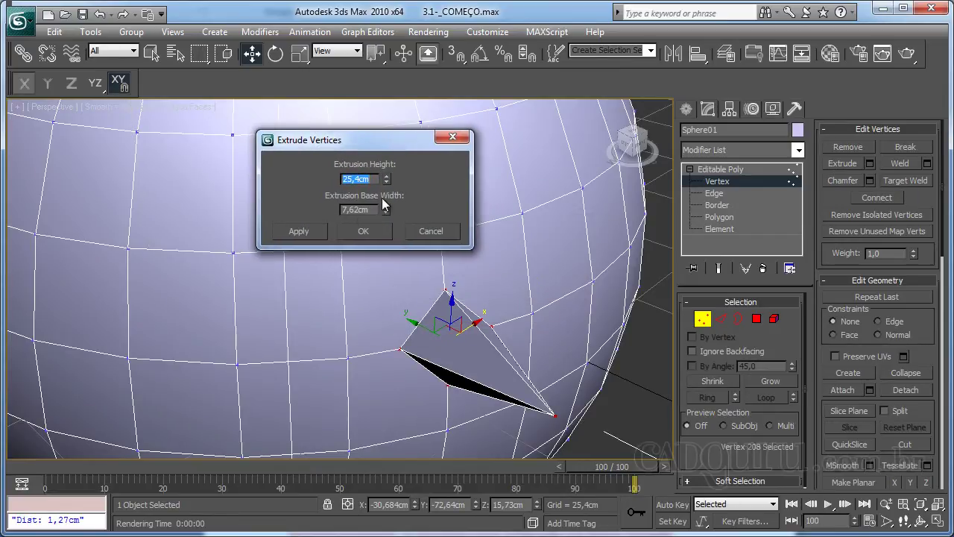
click(360, 210)
mouse_move(385, 210)
mouse_down()
mouse_move(387, 180)
mouse_move(389, 206)
mouse_up()
click(387, 182)
click(421, 228)
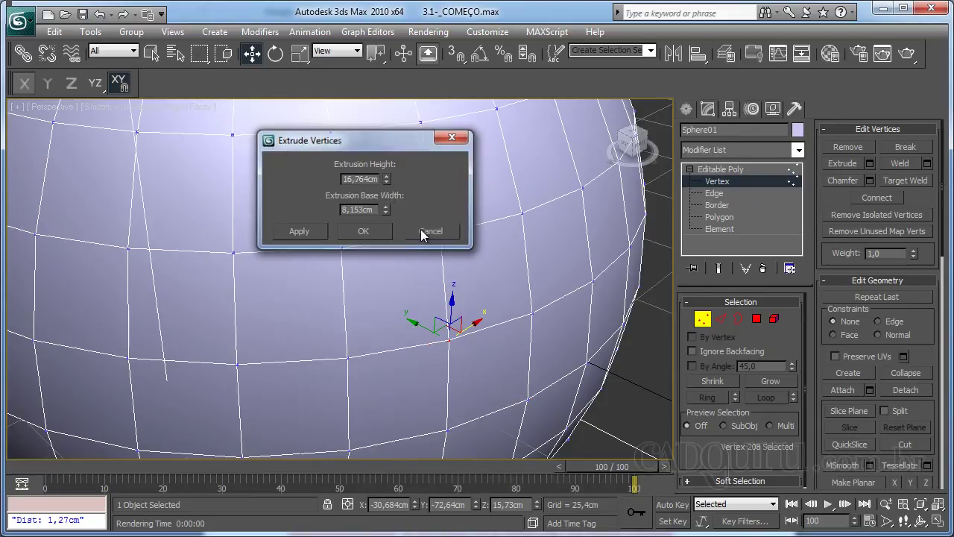
Extrude the vertex slightly outward by hand and undo the extrusion
click(846, 166)
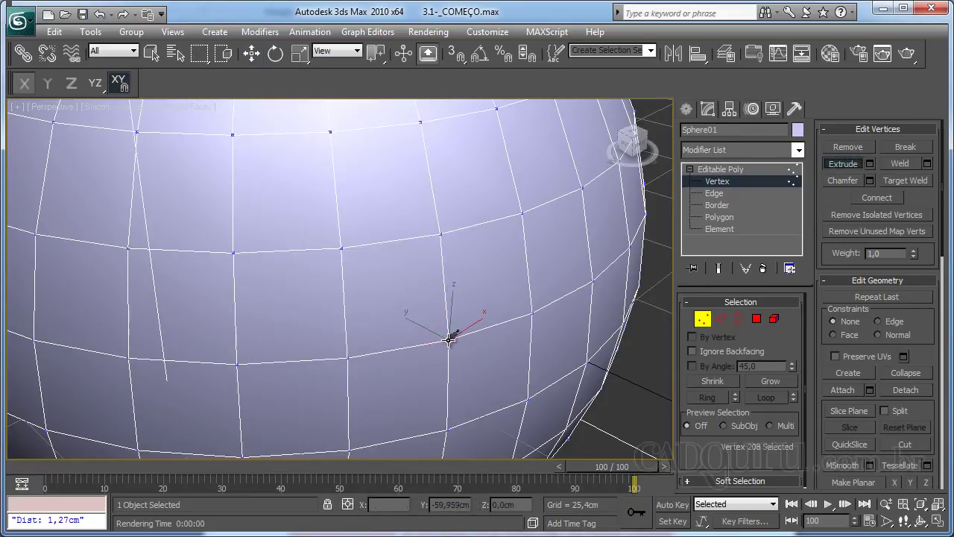
mouse_move(448, 339)
mouse_down()
mouse_move(452, 287)
mouse_move(447, 316)
mouse_move(464, 328)
mouse_move(447, 333)
mouse_move(460, 334)
mouse_up()
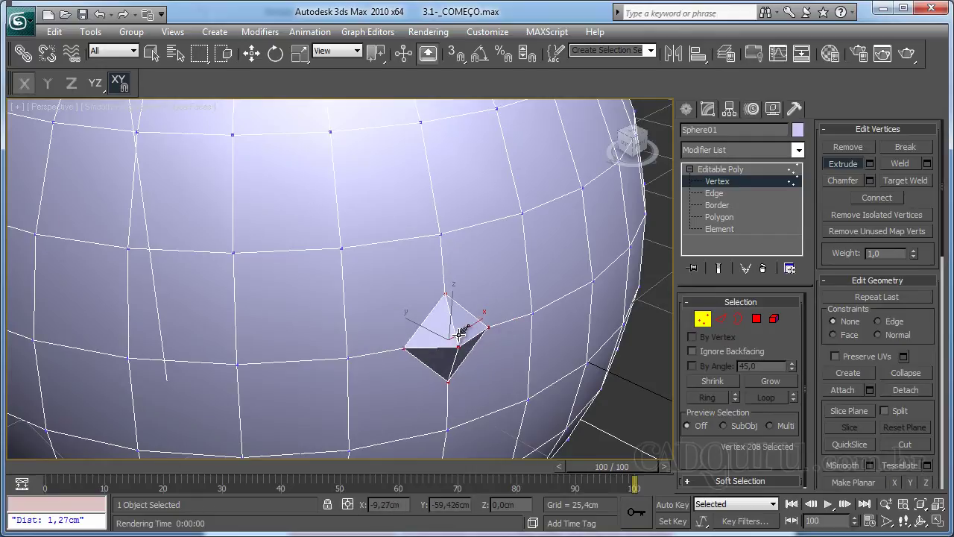
drag(459, 335, 461, 337)
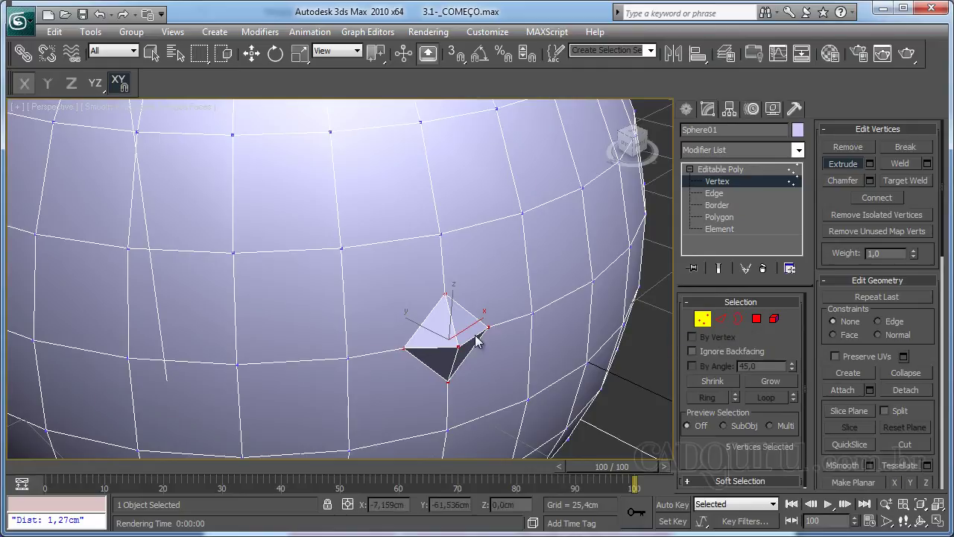
key(ctrl+z)
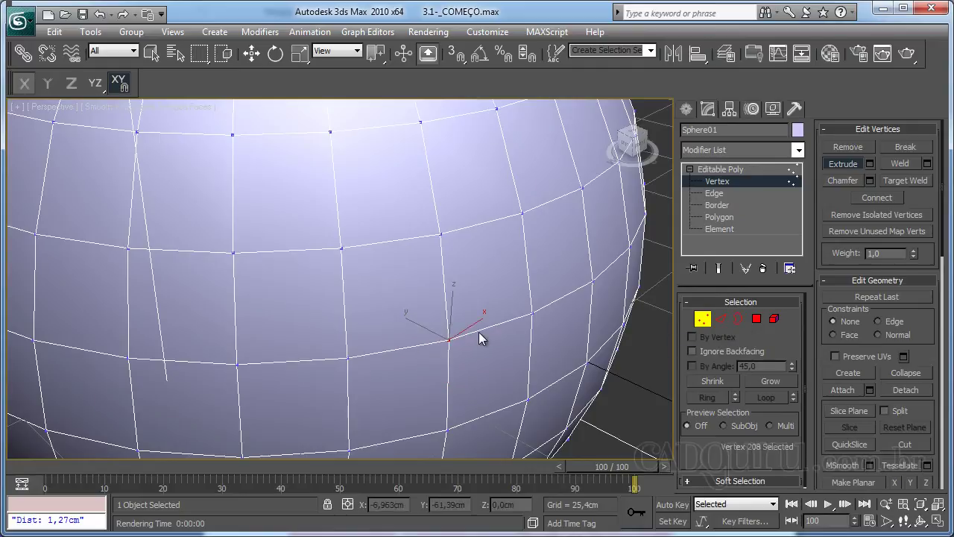
Extrude the same vertex freehand into a large spike whose base reaches the neighbouring vertices
click(842, 164)
drag(449, 338, 486, 292)
middle_drag(487, 296, 439, 319)
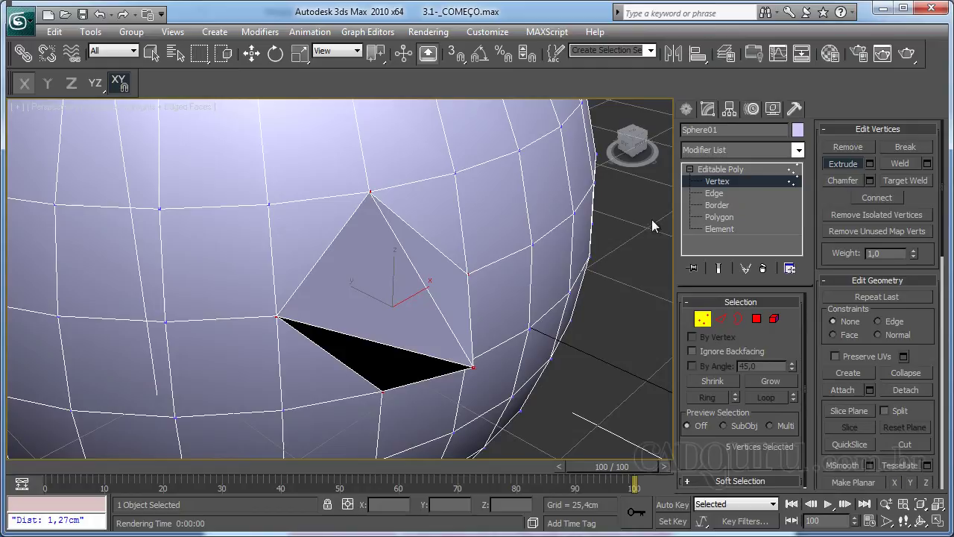
Select the vertex one column beyond the spike's base and try chamfering it by 4,293 cm, cancelling the settings
click(165, 322)
key(w)
click(869, 180)
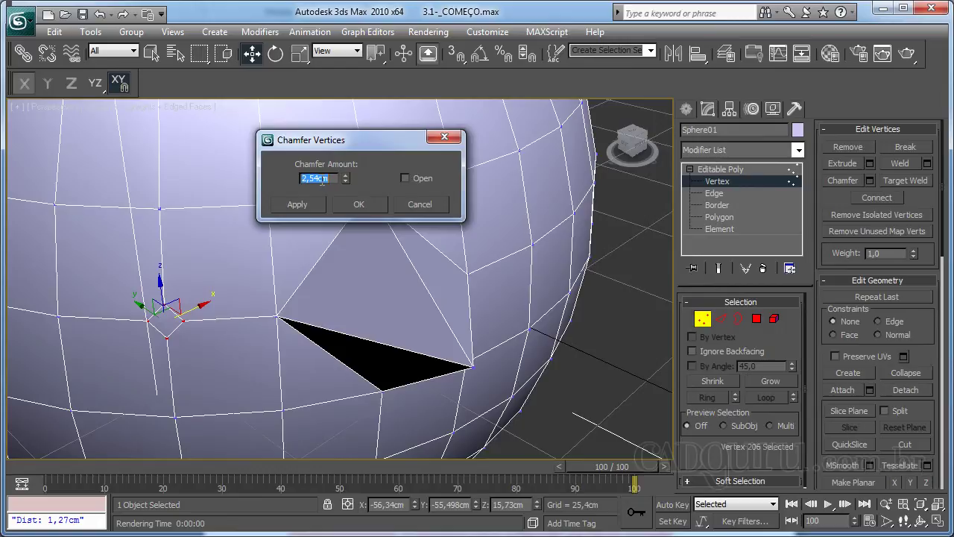
drag(345, 179, 346, 122)
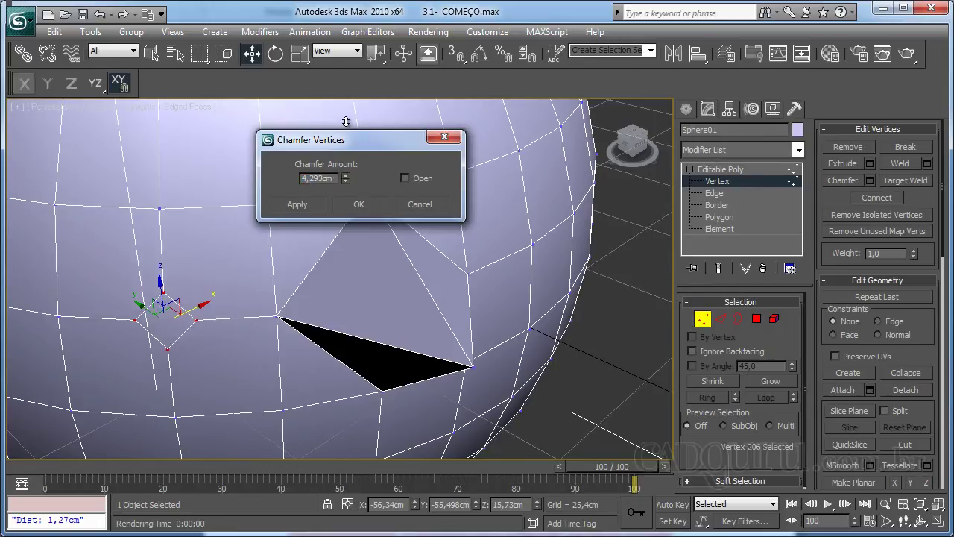
click(418, 205)
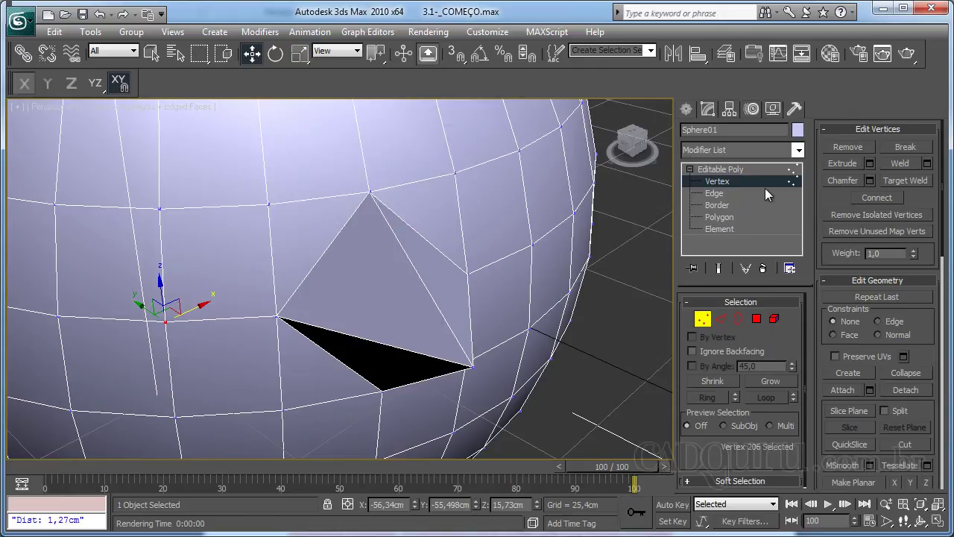
Chamfer the selected vertex beside the spike freehand into a diamond, and chamfer the spike's tip vertex to flatten it
click(842, 180)
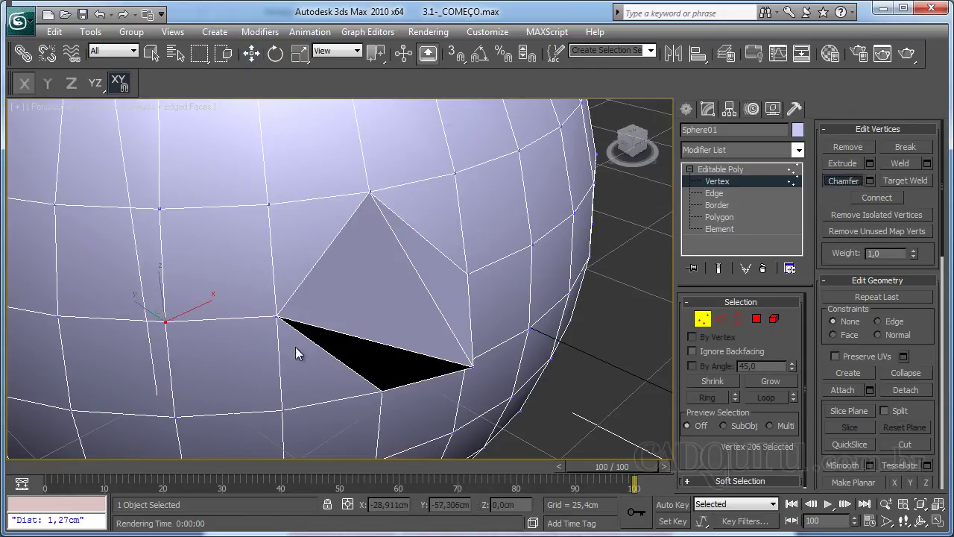
mouse_move(165, 320)
mouse_down()
mouse_move(178, 289)
mouse_move(177, 319)
mouse_move(177, 309)
mouse_up()
click(472, 367)
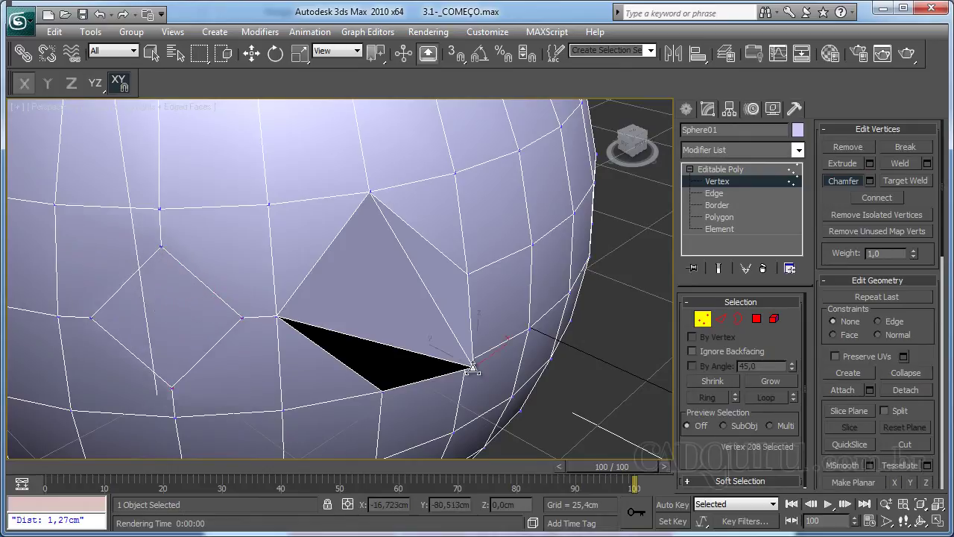
alt+middle_drag(494, 388, 424, 366)
drag(420, 363, 436, 334)
mouse_move(437, 335)
alt+middle_down()
mouse_move(454, 341)
mouse_move(536, 319)
mouse_move(447, 334)
mouse_move(464, 324)
mouse_move(262, 335)
mouse_move(311, 341)
mouse_move(419, 323)
mouse_move(445, 335)
alt+middle_up()
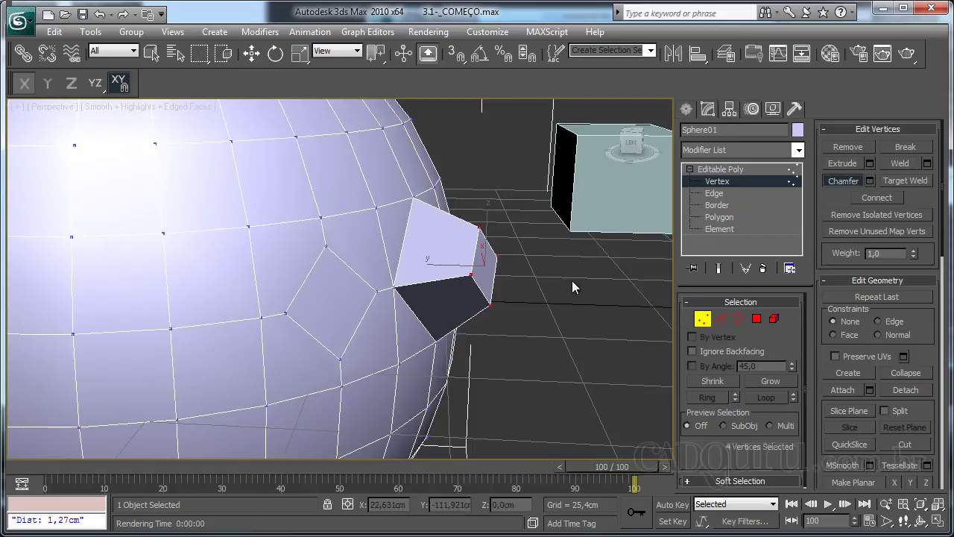
key(w)
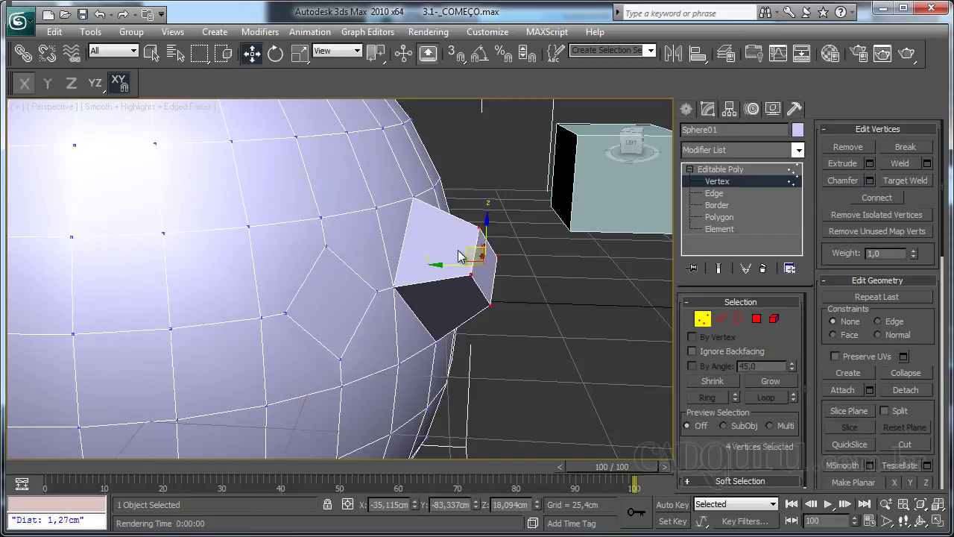
alt+middle_drag(551, 310, 445, 337)
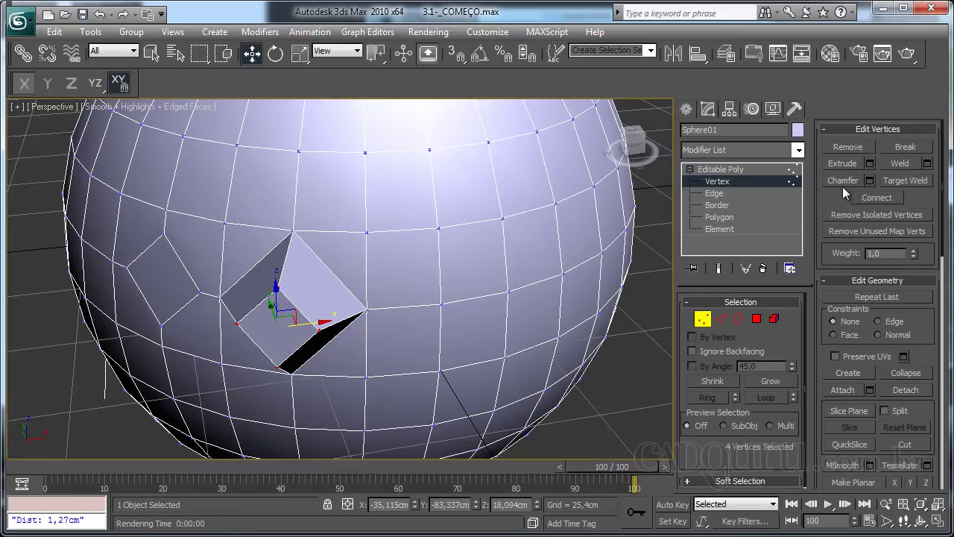
Select a vertex on the sphere's front away from the spike, try the Rotate and Scale tools on it, and return to Move
click(509, 290)
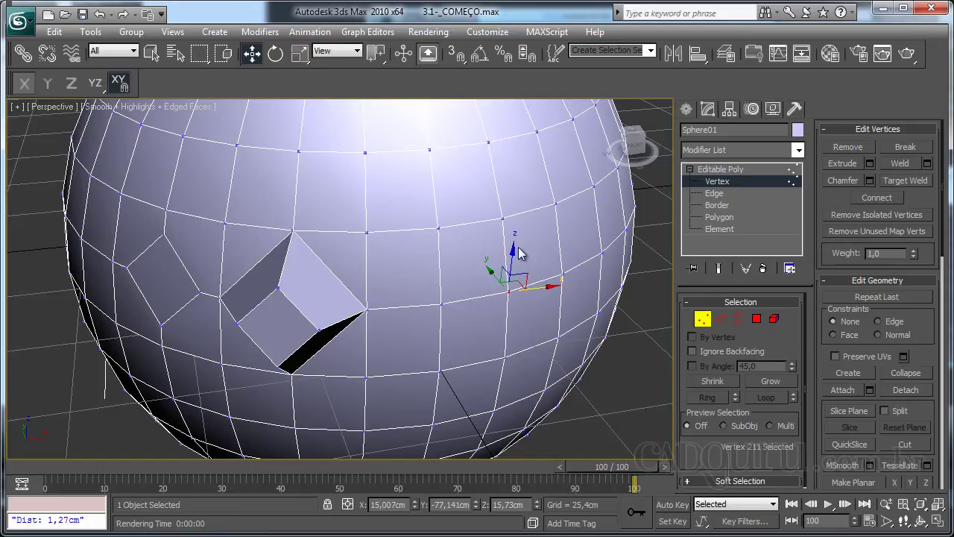
click(275, 56)
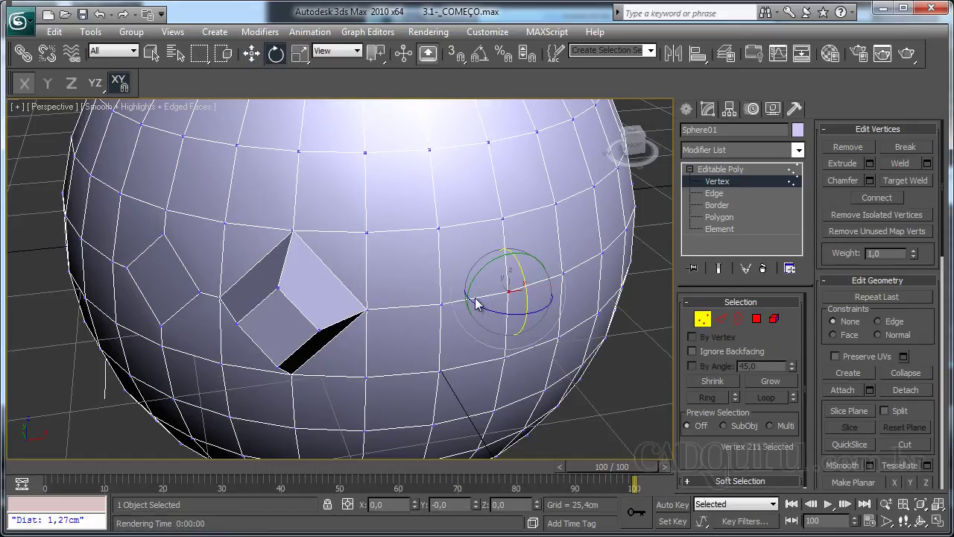
click(300, 53)
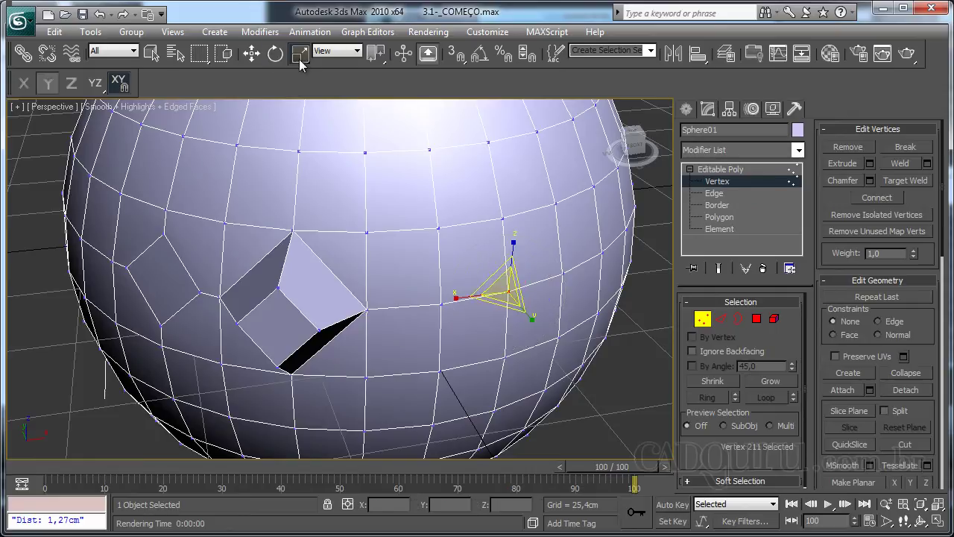
click(253, 56)
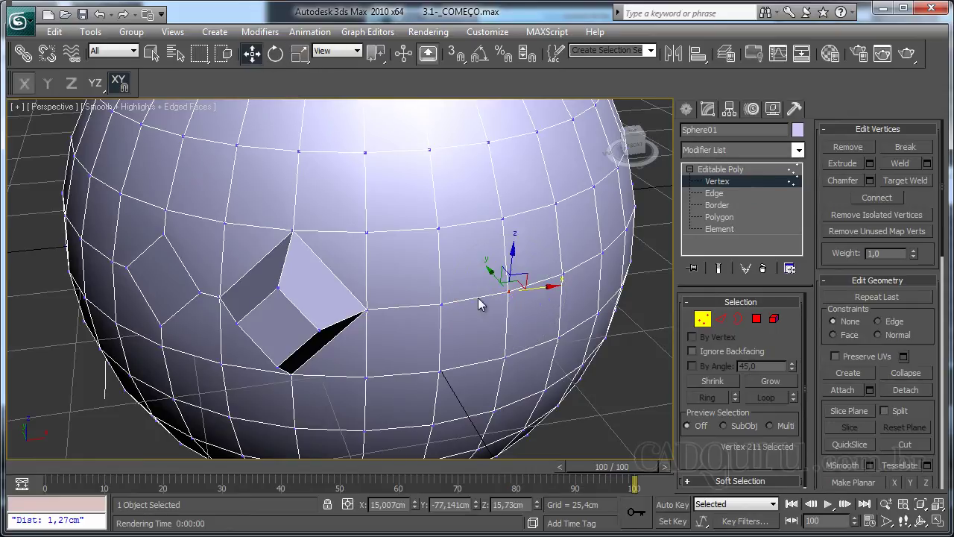
Try moving the selected vertex freehand along its axes, leaving it at its original position
alt+middle_drag(485, 333, 407, 300)
scroll(410, 313, up, 4)
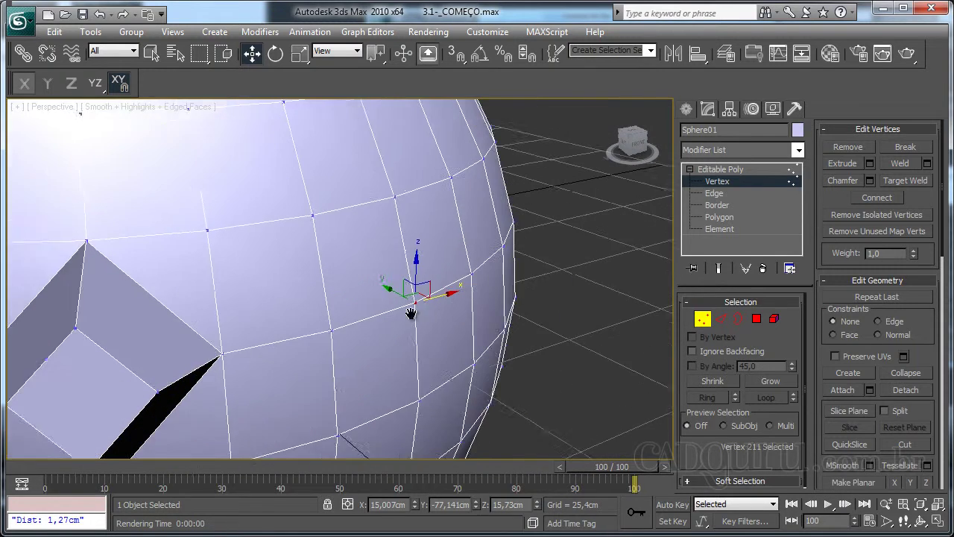
drag(412, 312, 462, 305)
drag(406, 289, 396, 381)
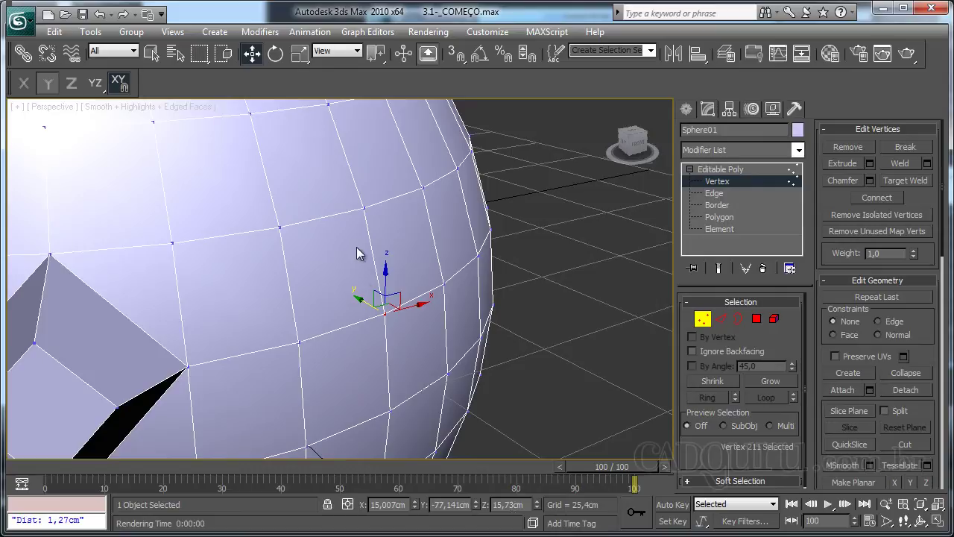
Offset the selected vertex by 15 cm in Z and outward in Y to -112,141 cm using exact transform values
right_click(251, 57)
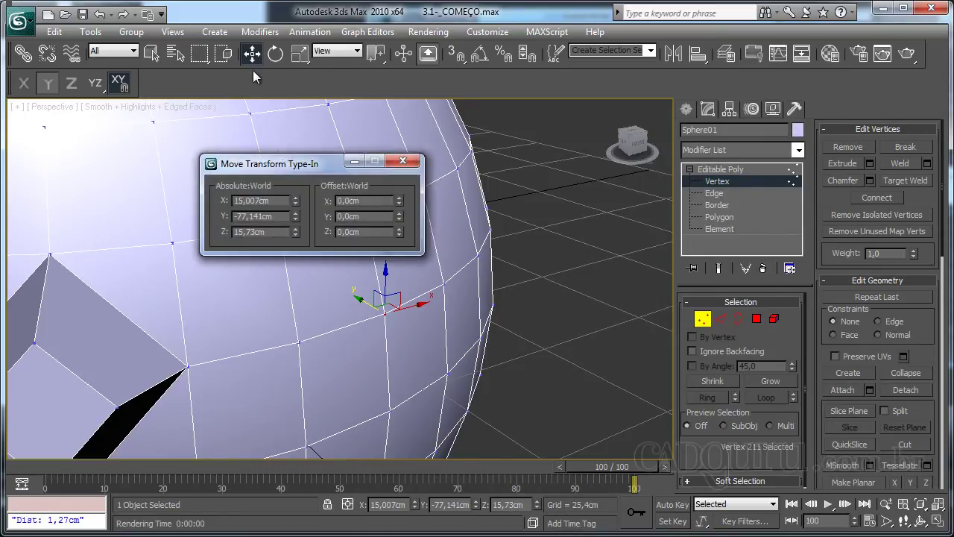
drag(280, 158, 185, 143)
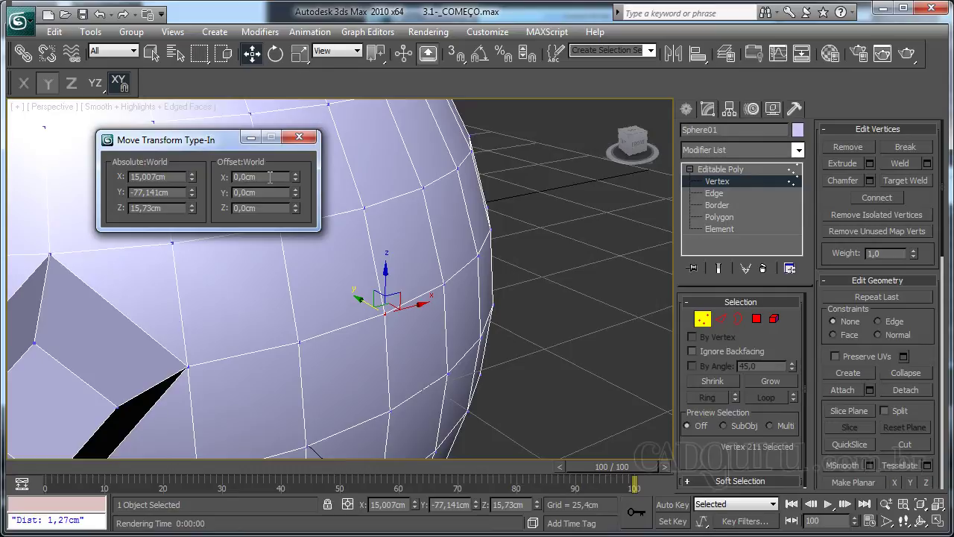
click(278, 208)
text(15)
key(Return)
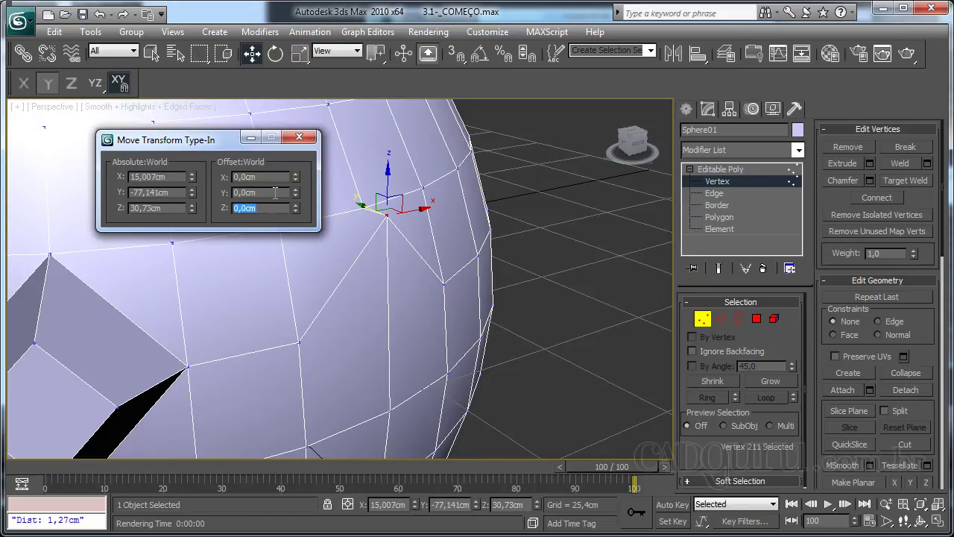
click(275, 192)
key(Return)
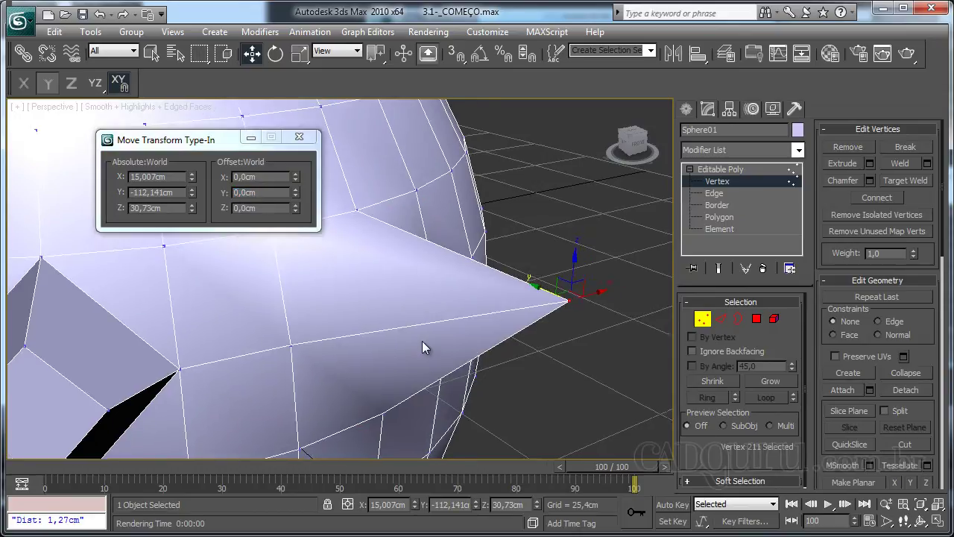
Move the pulled-out vertex back toward the sphere along the Y axis to about -94,4 cm
alt+middle_drag(422, 340, 231, 304)
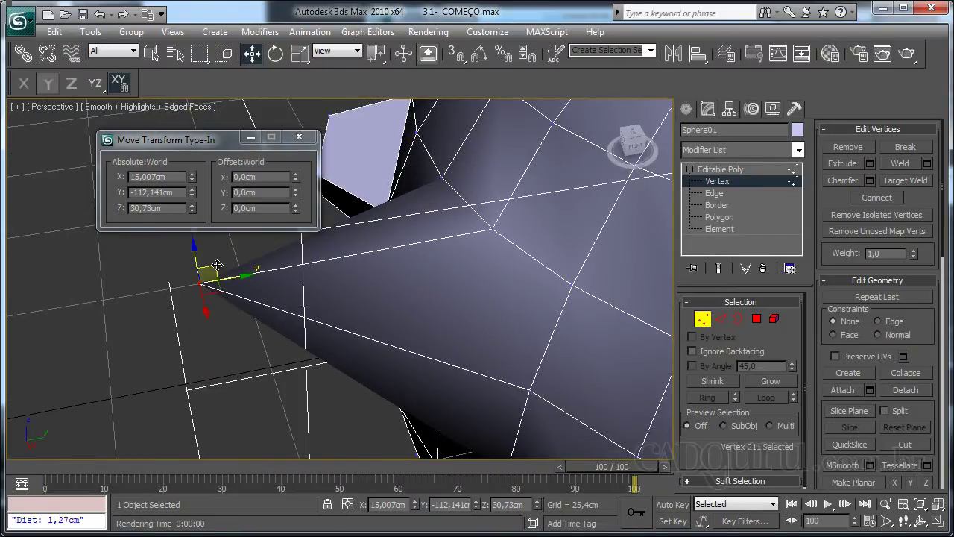
alt+middle_drag(219, 273, 437, 261)
scroll(434, 300, up, 2)
drag(383, 289, 440, 251)
alt+middle_drag(440, 250, 450, 260)
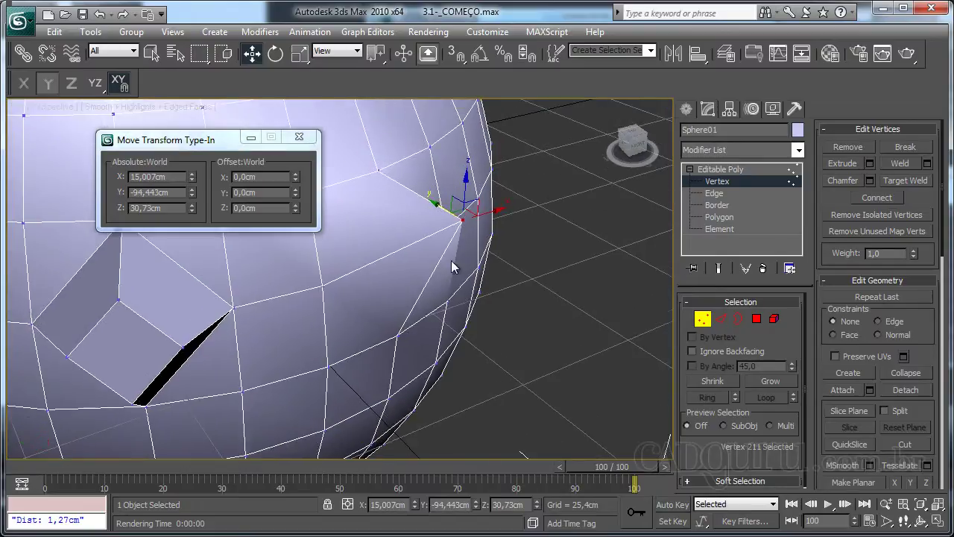
Add the neighbouring vertex beside the pulled-out one to the selection and rotate the pair freehand about the X axis
click(273, 61)
alt+middle_drag(422, 246, 398, 304)
ctrl+click(346, 279)
drag(373, 289, 386, 310)
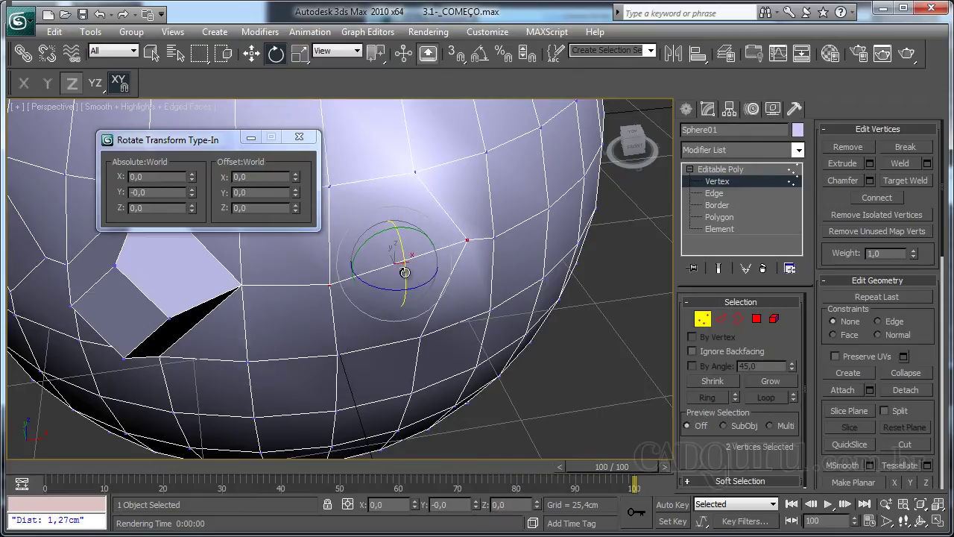
drag(406, 274, 420, 309)
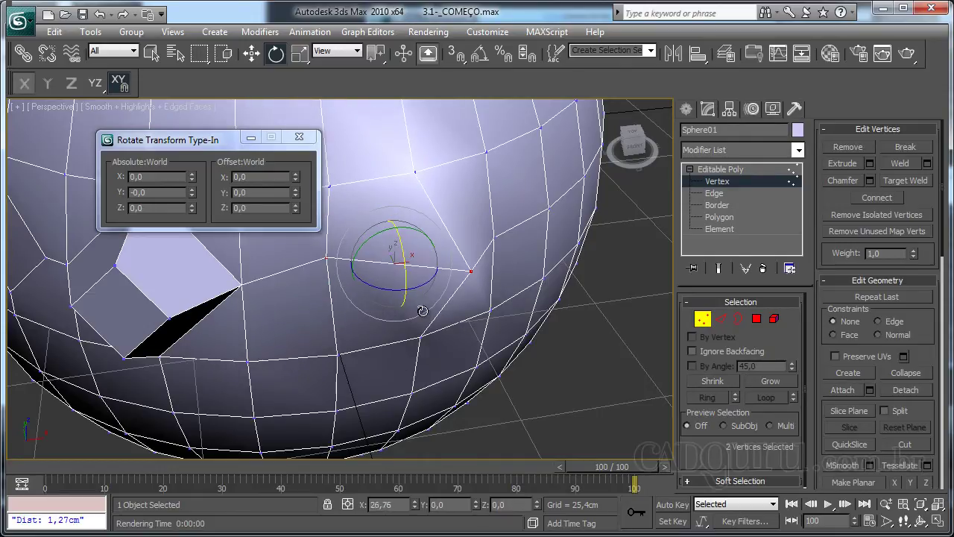
drag(398, 221, 371, 245)
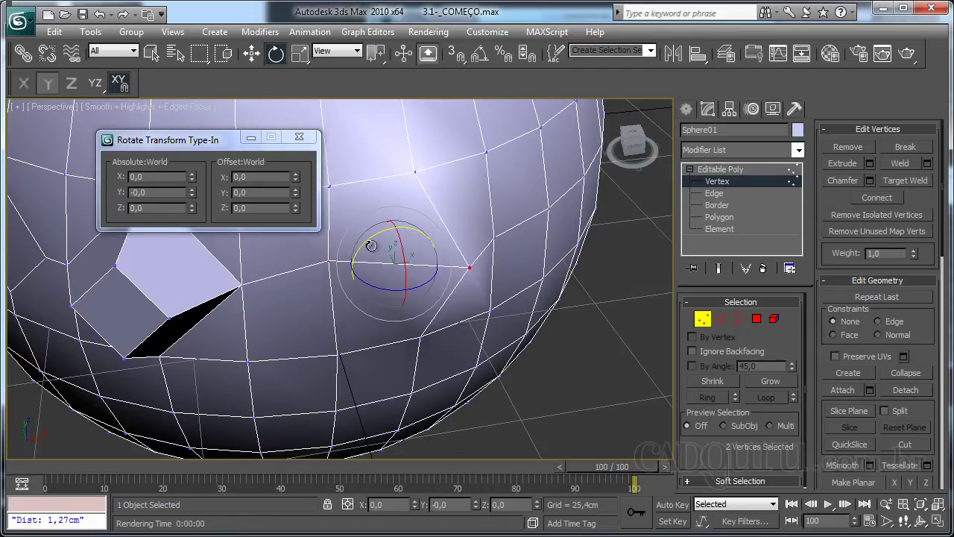
Try scaling the two selected vertices uniformly, leaving them at their original spacing
click(299, 53)
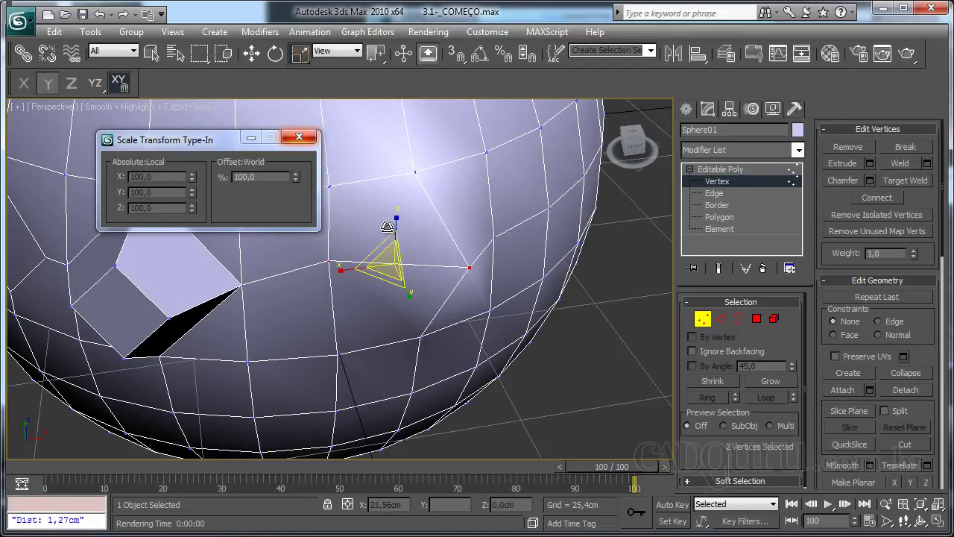
drag(387, 226, 453, 270)
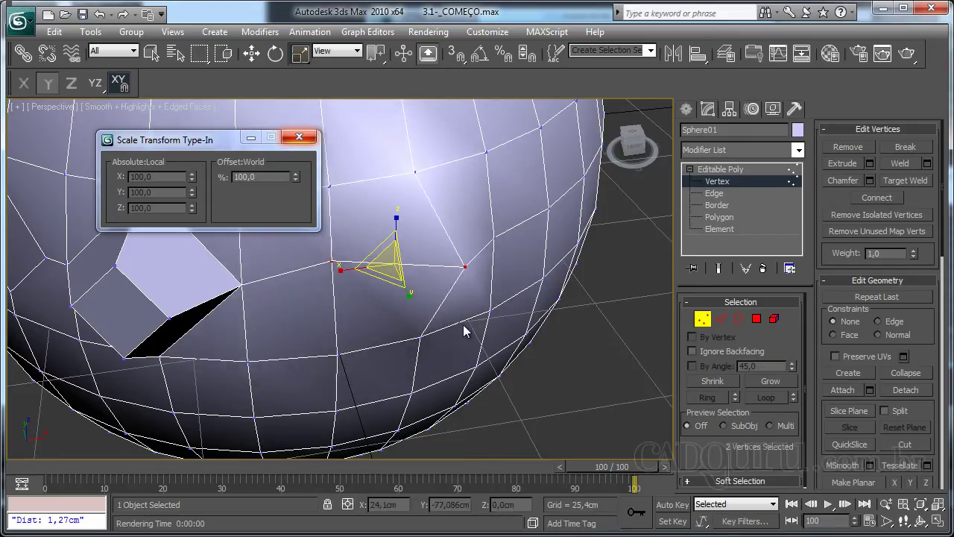
drag(463, 325, 433, 320)
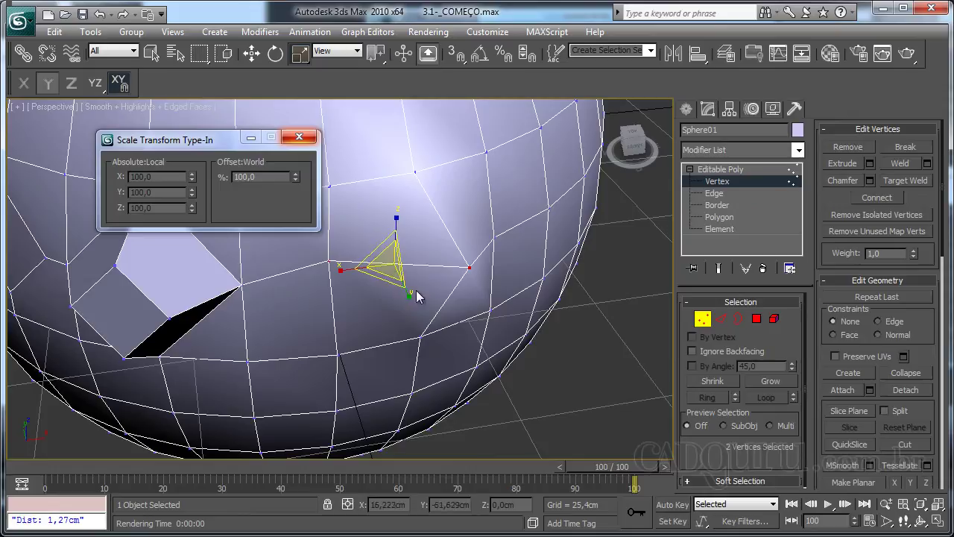
middle_drag(446, 330, 414, 331)
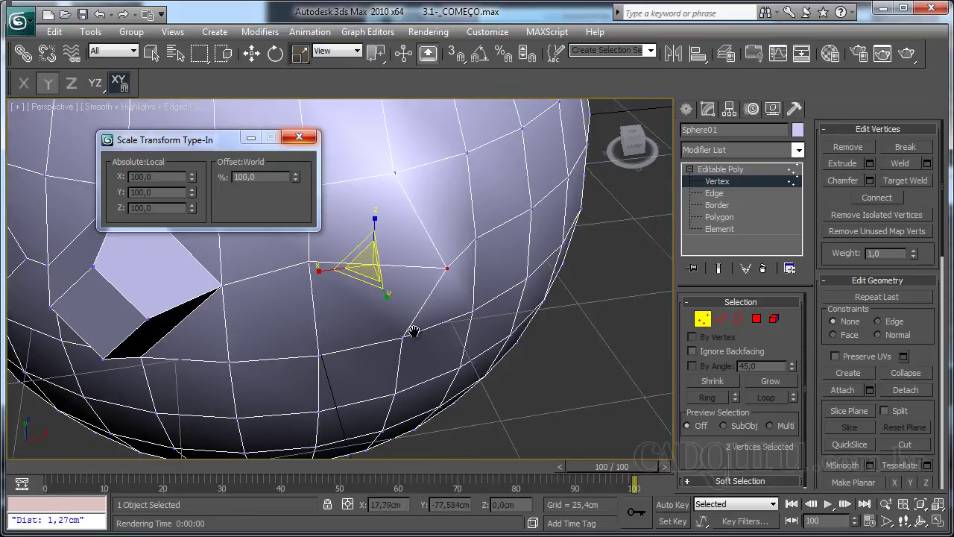
Select the four tip vertices of the flat-ended protrusion, collapse them into a single vertex, and switch to the Move tool
alt+middle_drag(234, 377, 415, 362)
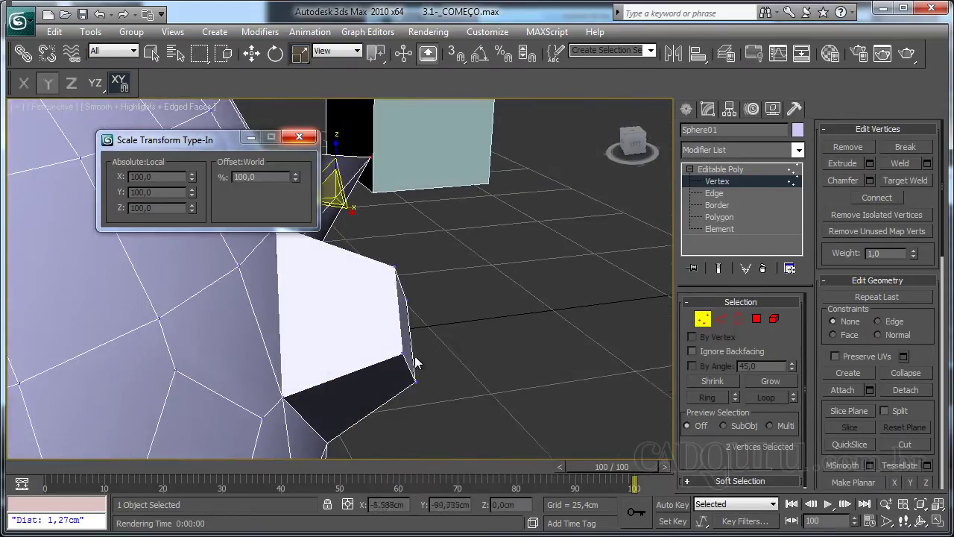
drag(384, 259, 386, 262)
scroll(246, 328, up, 6)
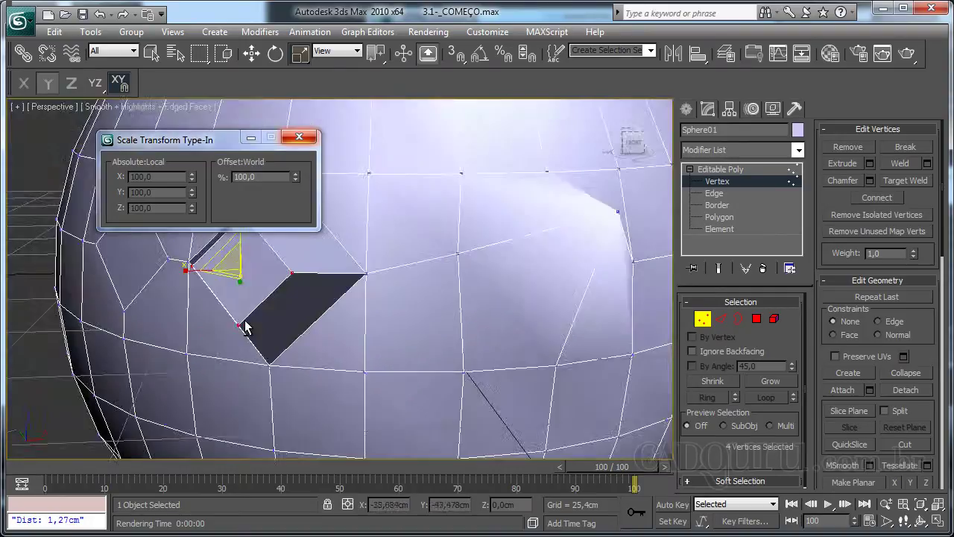
scroll(316, 345, down, 3)
alt+middle_drag(315, 345, 333, 356)
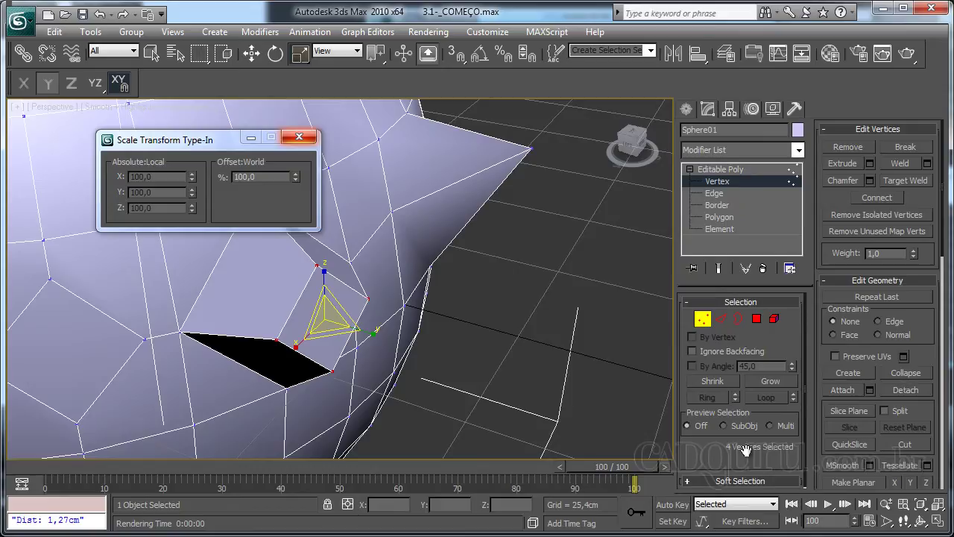
click(906, 373)
key(w)
middle_drag(398, 281, 407, 337)
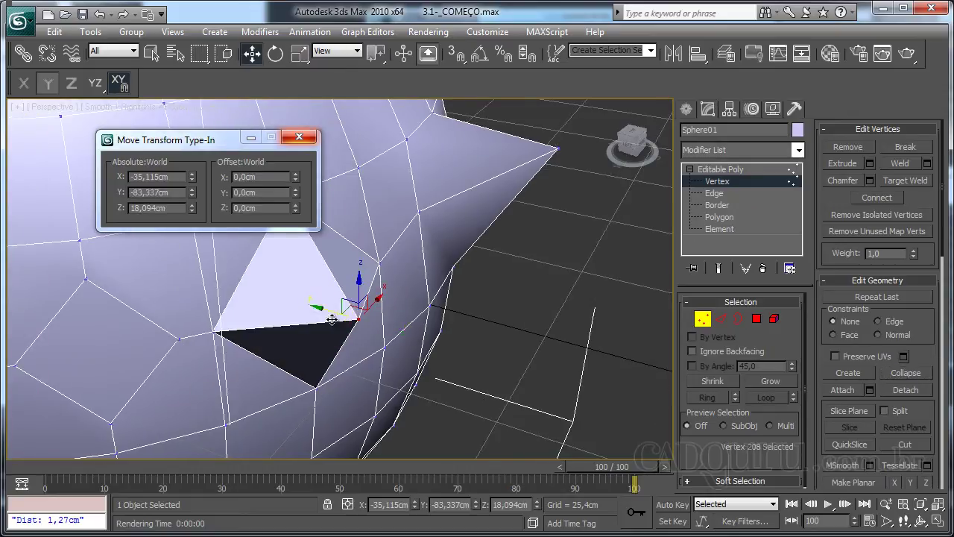
alt+middle_drag(332, 319, 443, 335)
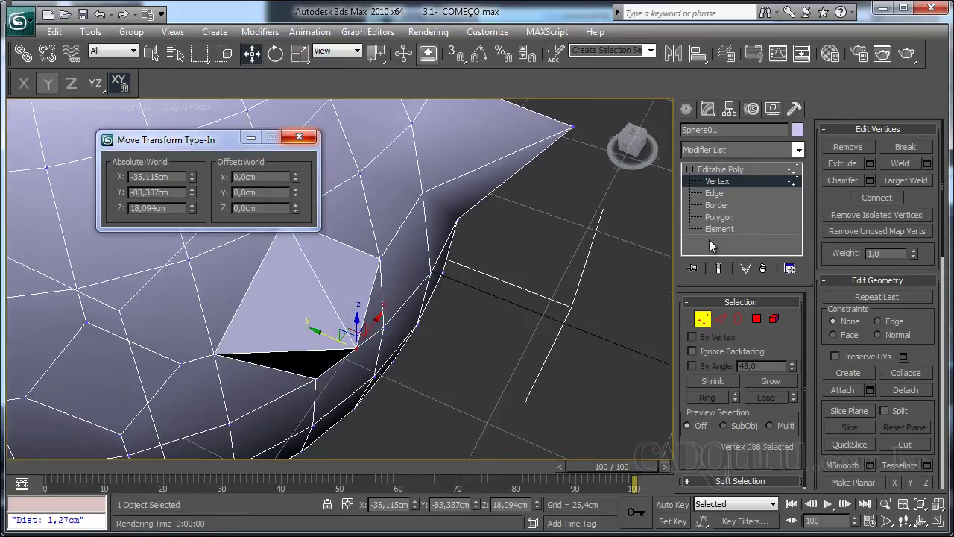
Try chamfering the collapsed tip vertex freehand, and undo the chamfer
click(842, 182)
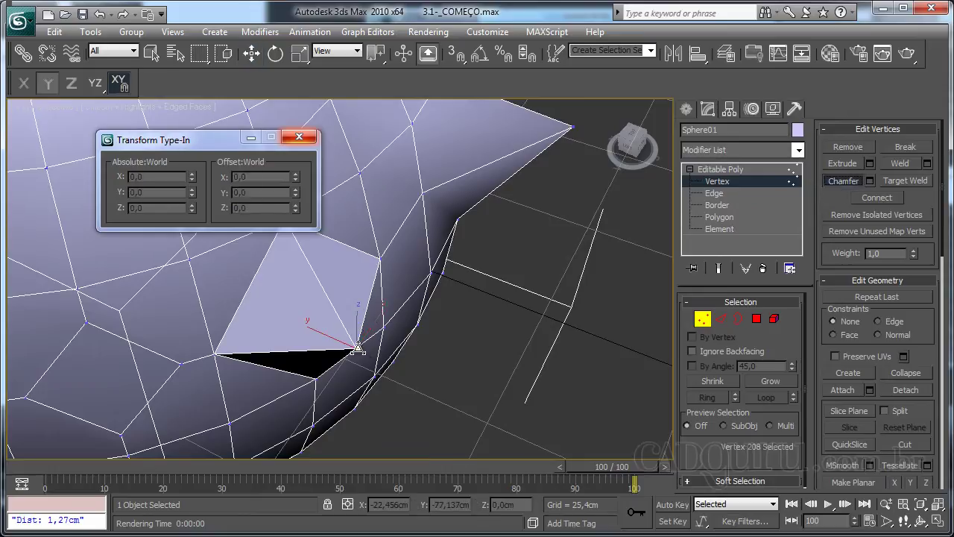
drag(361, 344, 363, 332)
key(ctrl+z)
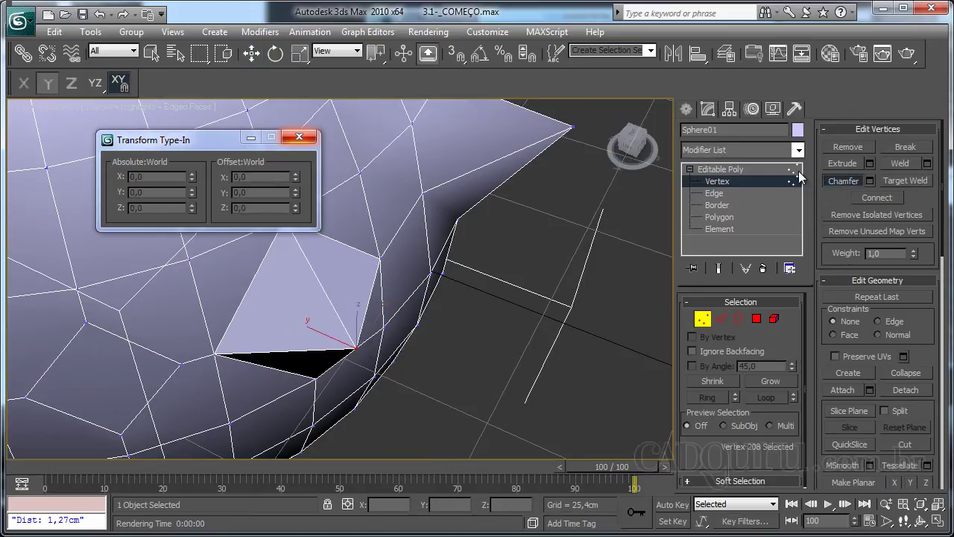
Extrude the collapsed tip vertex outward freehand into a long, narrow spike
click(833, 164)
drag(357, 345, 360, 308)
scroll(359, 307, down, 5)
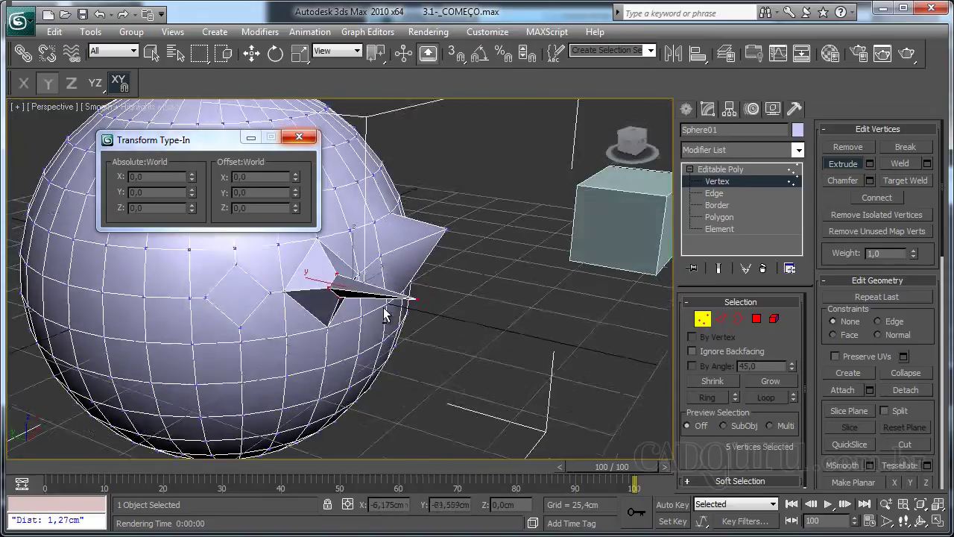
alt+middle_drag(360, 308, 387, 313)
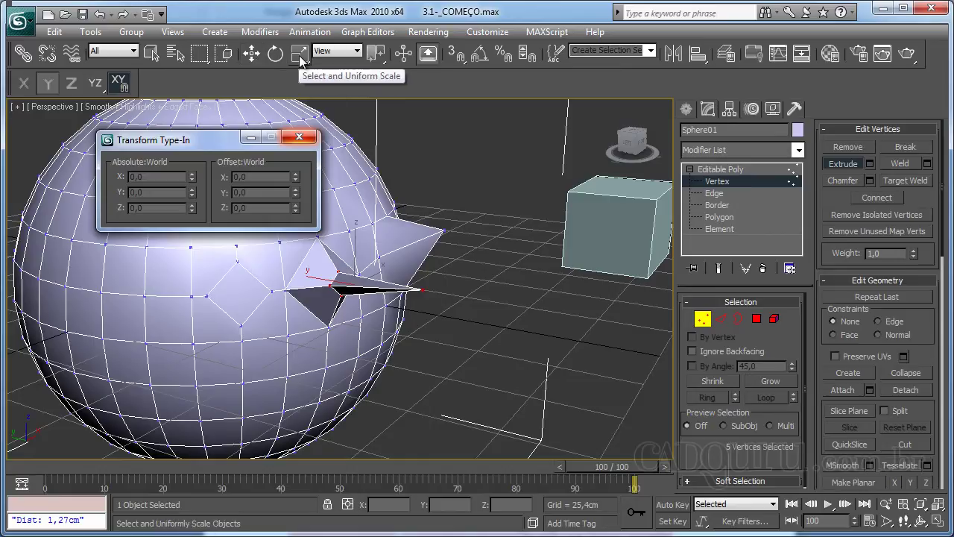
middle_drag(452, 332, 471, 352)
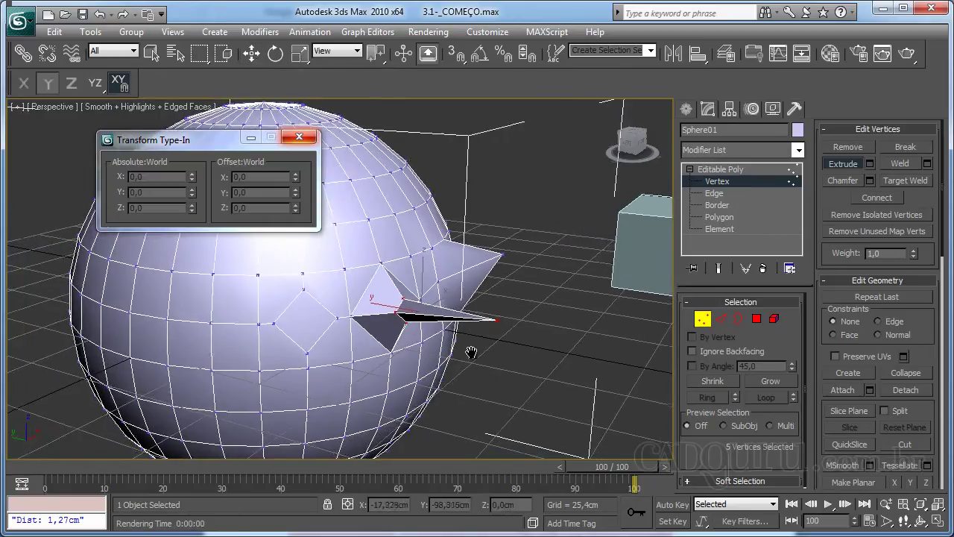